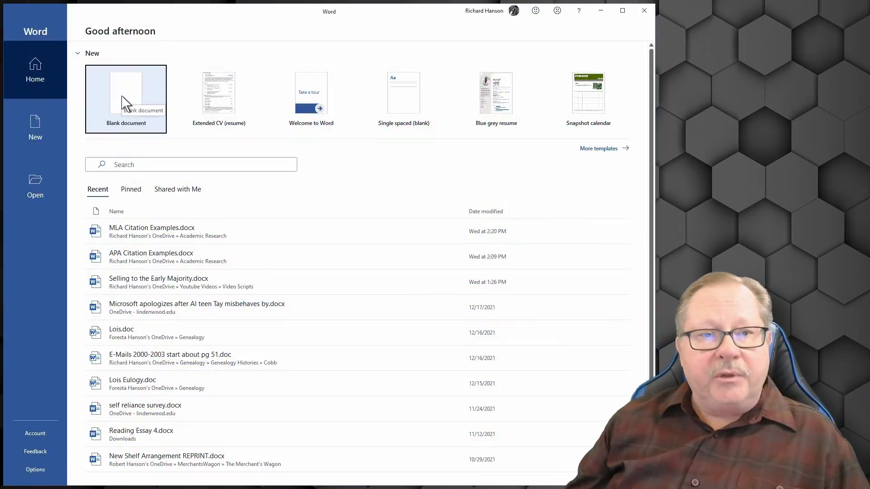
Create Document1 by choosing Blank document on the Word start screen
{"action": "left_click", "coordinate": [124, 100]}
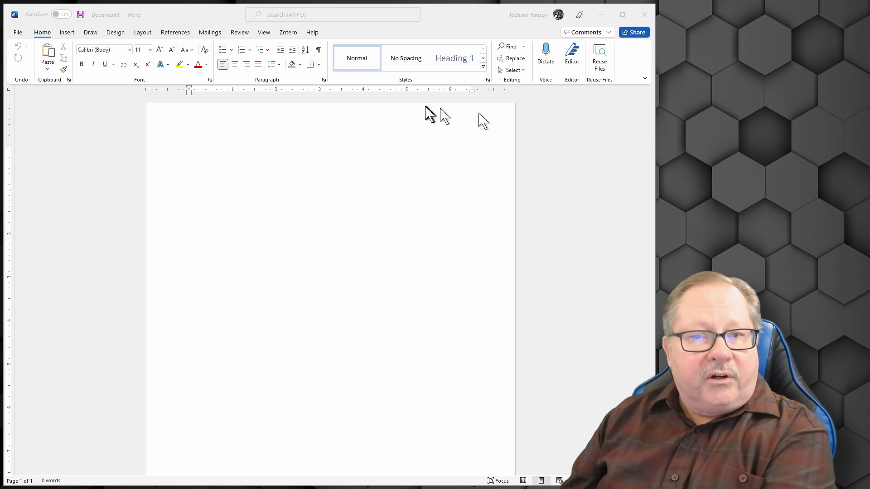
Type 'Serif Times New Roman' and set that line to the Times New Roman font
{"action": "left_click", "coordinate": [376, 132]}
{"action": "type", "text": "Serif Times New Roman"}
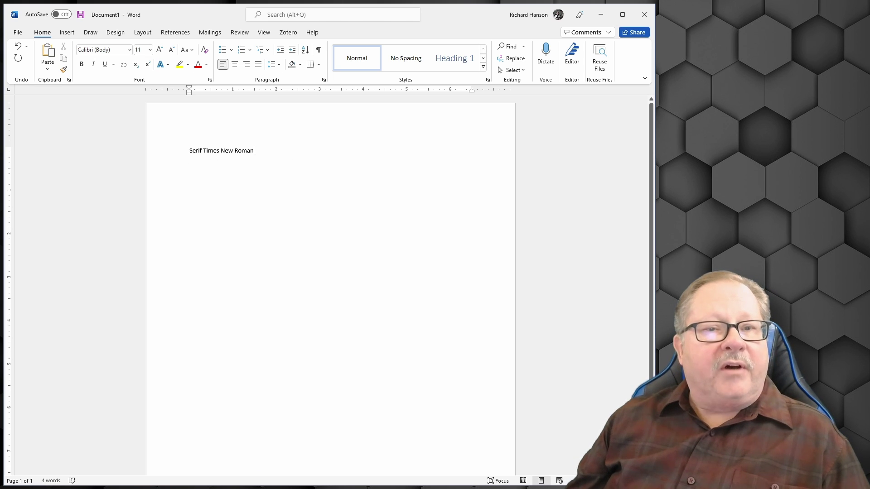
{"action": "left_click", "coordinate": [124, 152]}
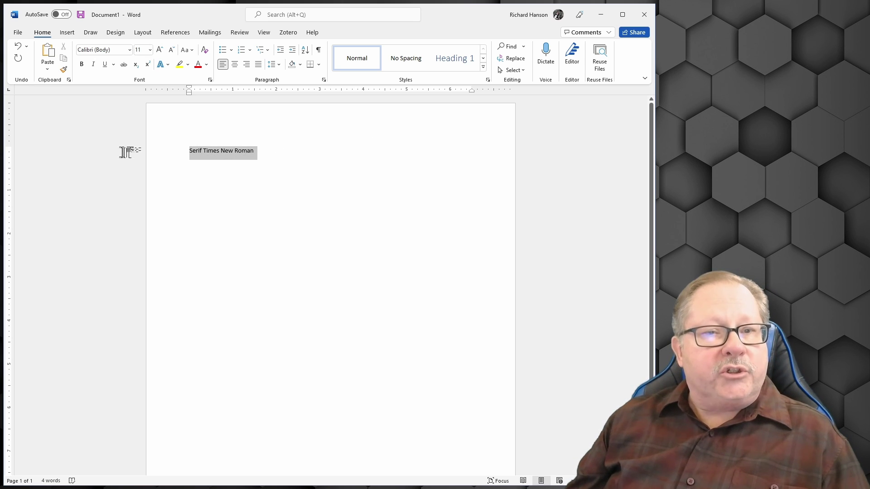
{"action": "left_click", "coordinate": [129, 50]}
{"action": "left_click", "coordinate": [105, 97]}
{"action": "left_click", "coordinate": [225, 178]}
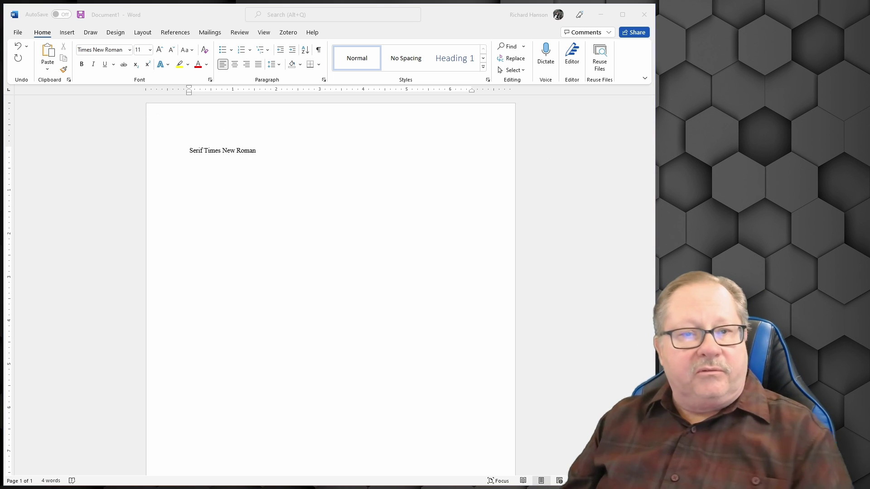
Add a second line 'Sans Serif Calibri' and set it to the Calibri font
{"action": "left_click", "coordinate": [226, 178]}
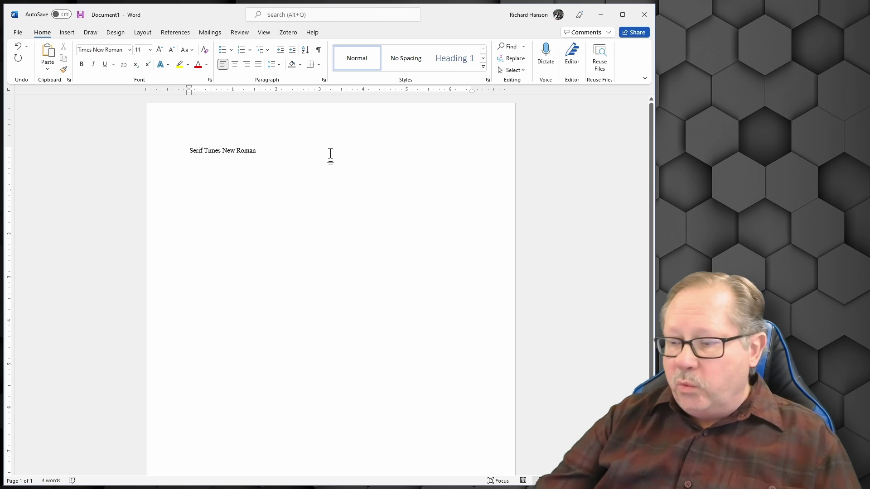
{"action": "key", "text": "Return"}
{"action": "key", "text": "Return"}
{"action": "type", "text": "Sans Serif Calibri"}
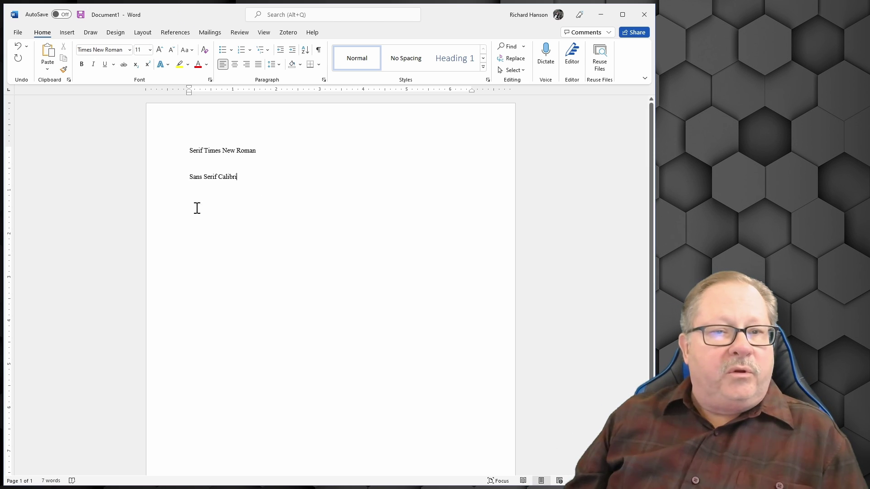
{"action": "left_click_drag", "start_coordinate": [241, 176], "coordinate": [136, 182]}
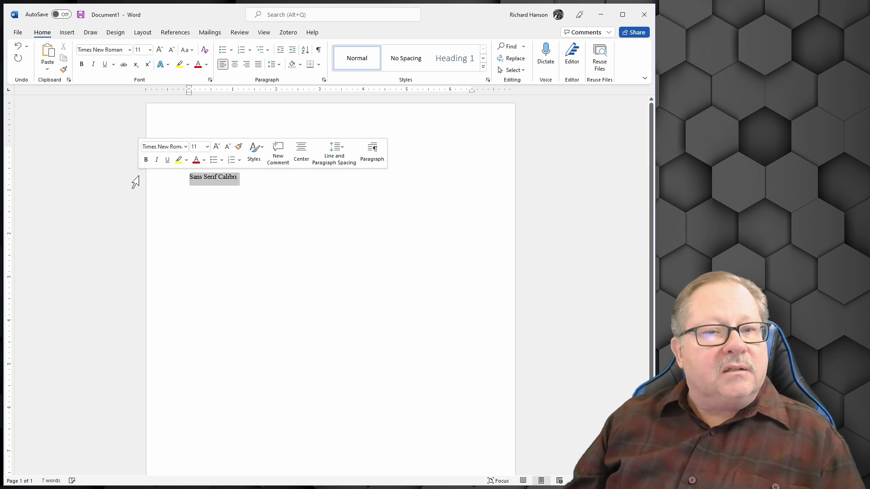
{"action": "left_click", "coordinate": [130, 50]}
{"action": "left_click", "coordinate": [121, 89]}
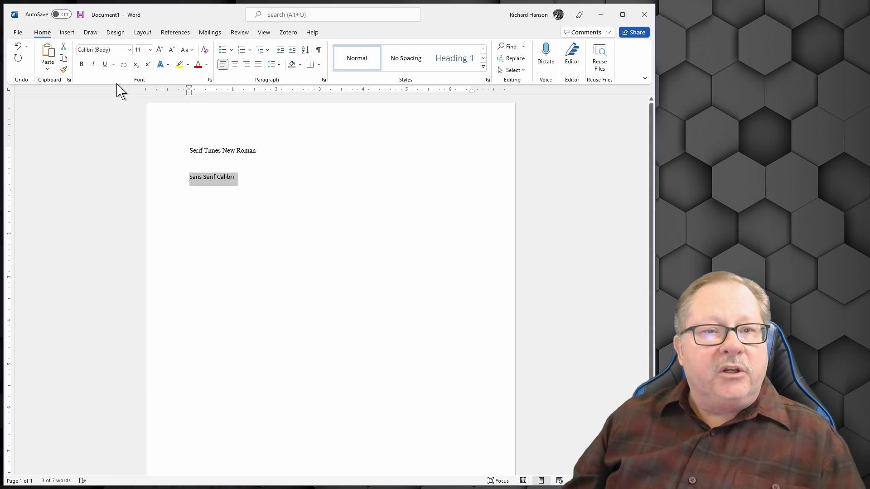
{"action": "left_click", "coordinate": [227, 301]}
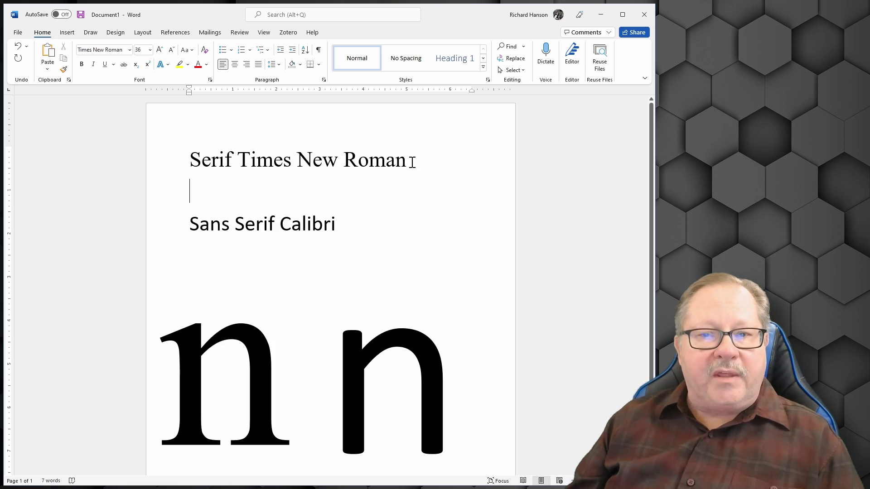
{"action": "left_click_drag", "start_coordinate": [410, 162], "coordinate": [396, 163]}
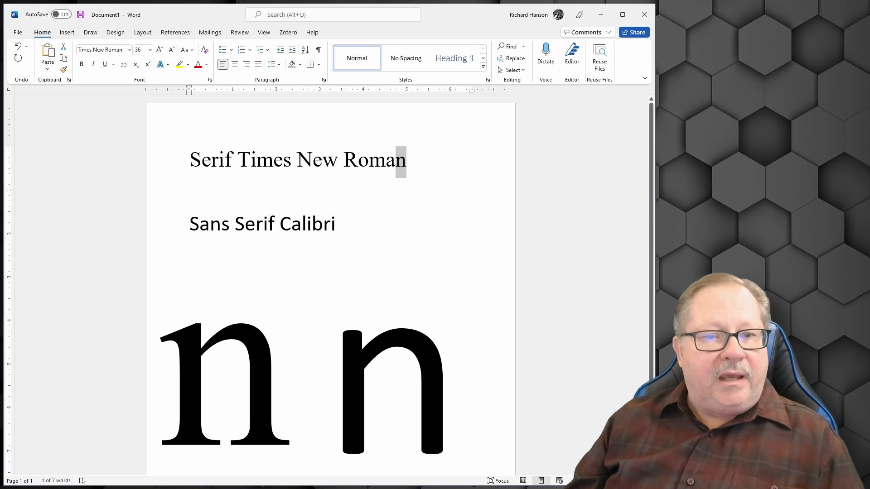
{"action": "left_click_drag", "start_coordinate": [221, 225], "coordinate": [210, 225]}
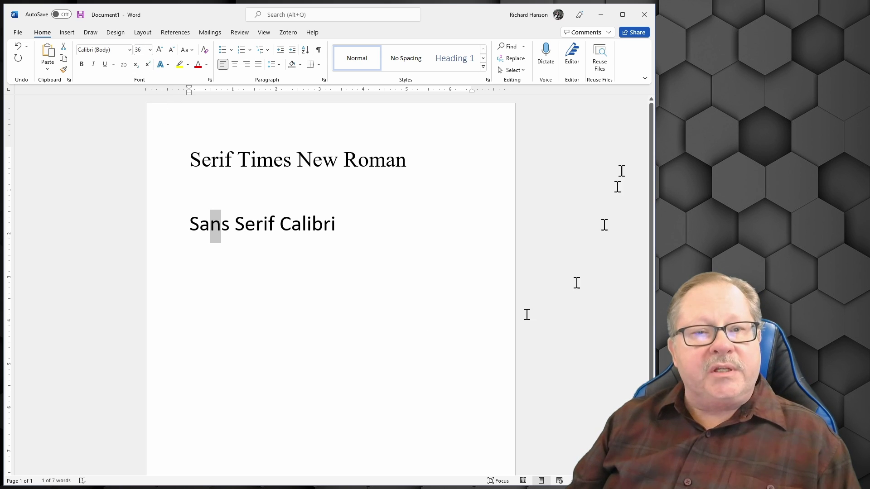
{"action": "left_click_drag", "start_coordinate": [409, 163], "coordinate": [227, 159]}
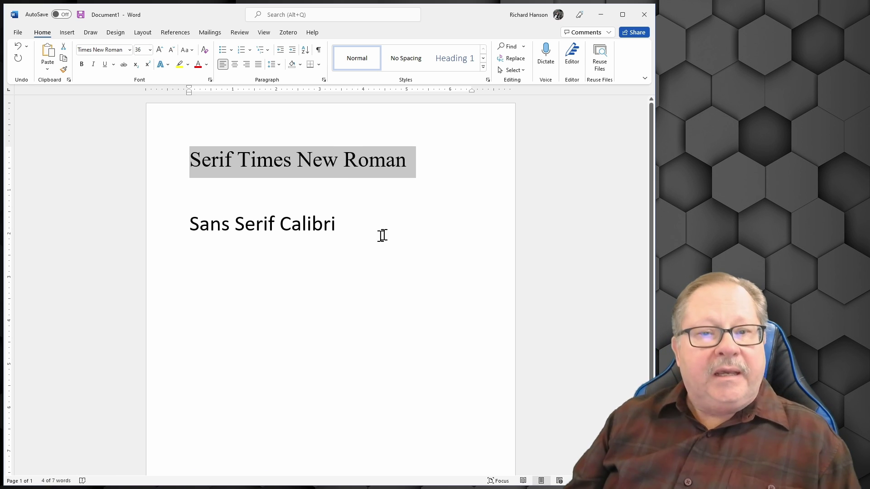
Set the Times New Roman and Calibri sample lines to 72 pt
{"action": "left_click_drag", "start_coordinate": [358, 231], "coordinate": [204, 167]}
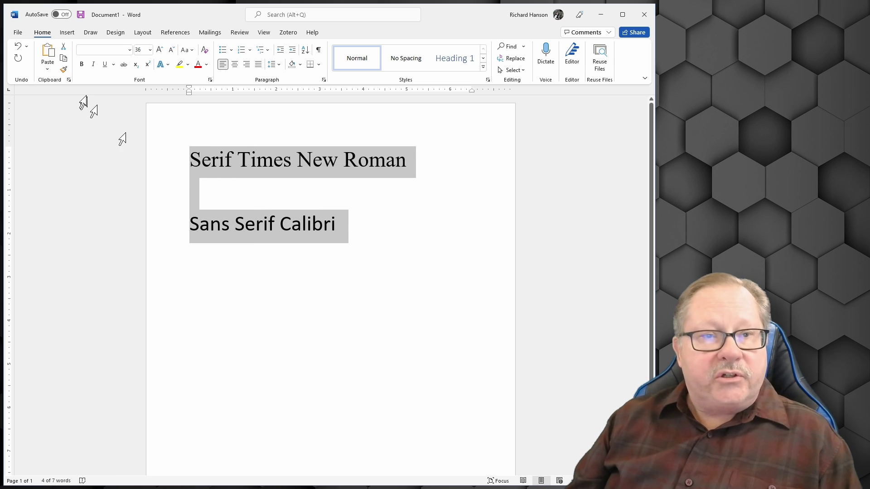
{"action": "left_click", "coordinate": [150, 50]}
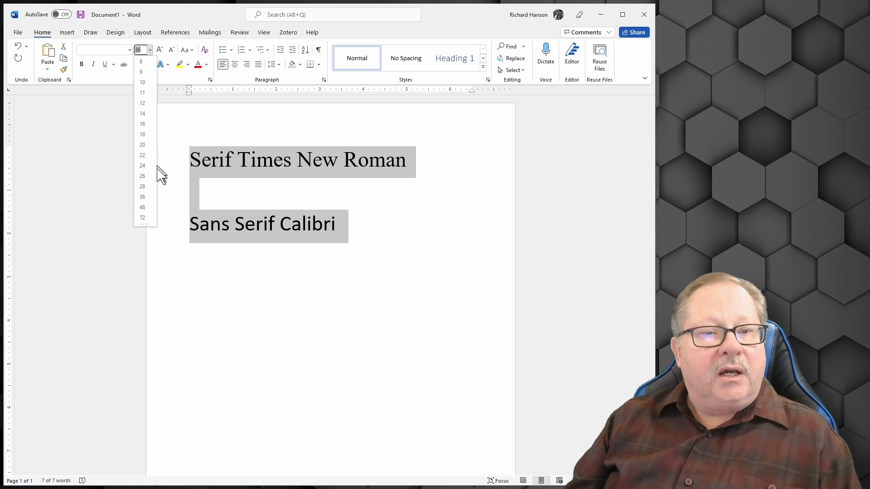
{"action": "left_click", "coordinate": [136, 221]}
{"action": "left_click", "coordinate": [525, 294]}
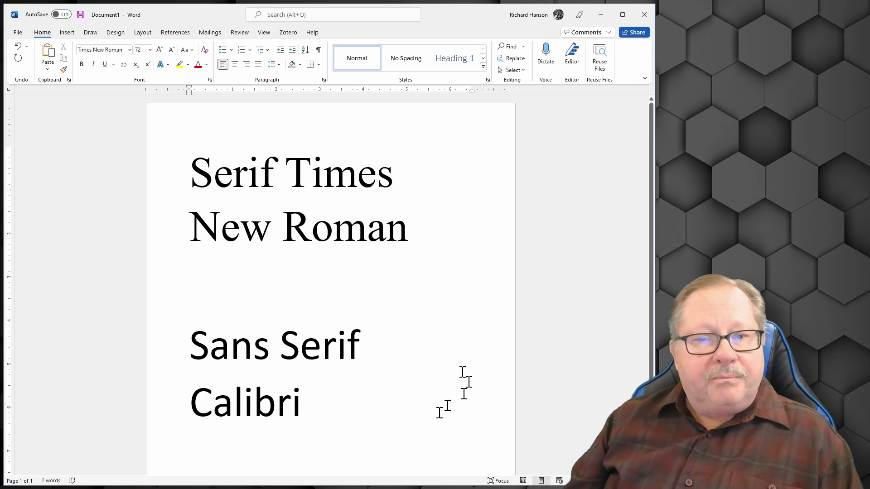
Reset the blank line to Calibri at 11 pt
{"action": "key", "text": "ctrl+space"}
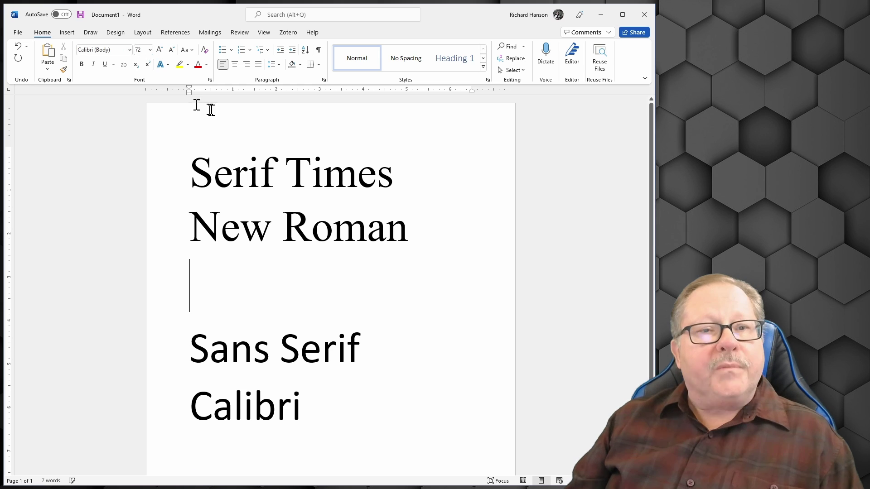
{"action": "left_click", "coordinate": [149, 49]}
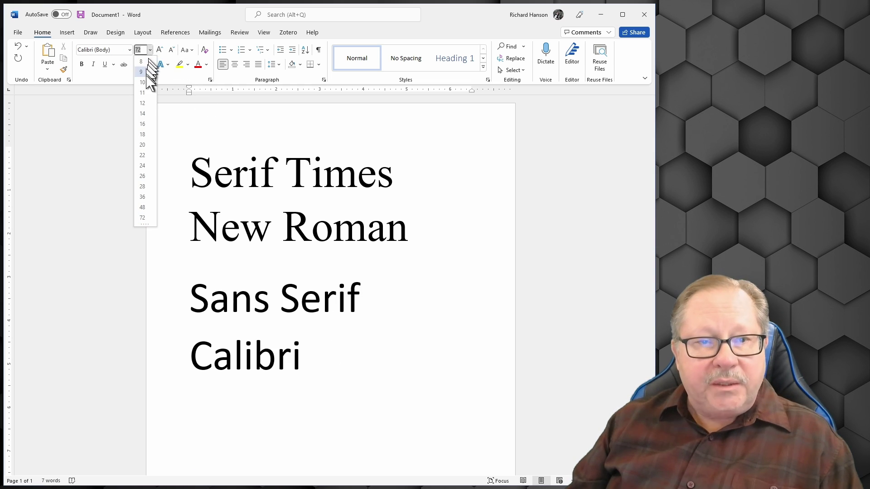
{"action": "left_click", "coordinate": [146, 95]}
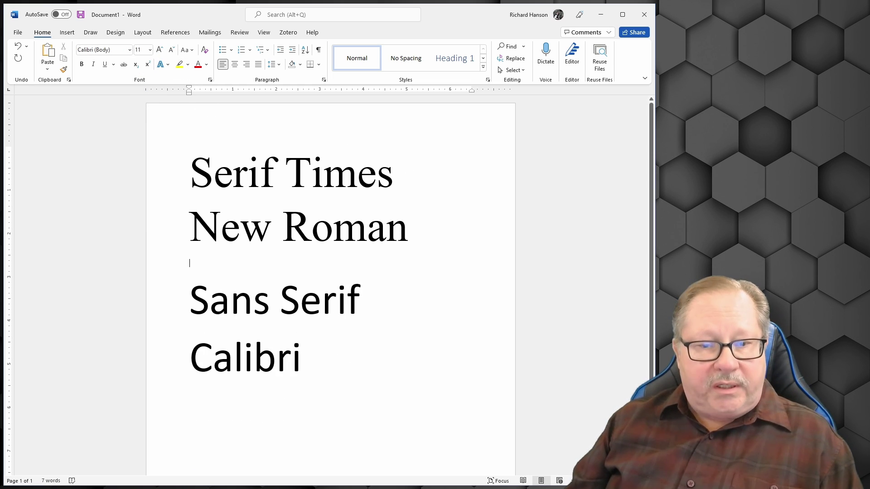
Delete all the document text and bring up the Font dialog
{"action": "key", "text": "ctrl+a"}
{"action": "key", "text": "Delete"}
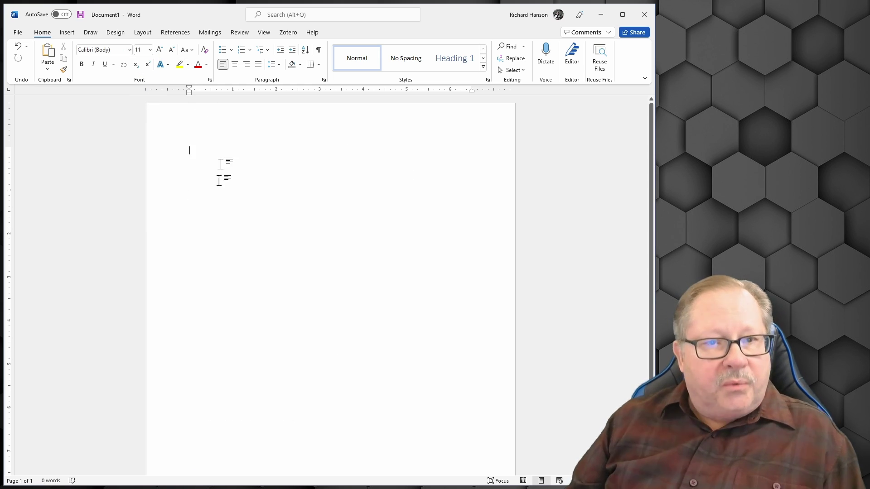
{"action": "left_click", "coordinate": [210, 80]}
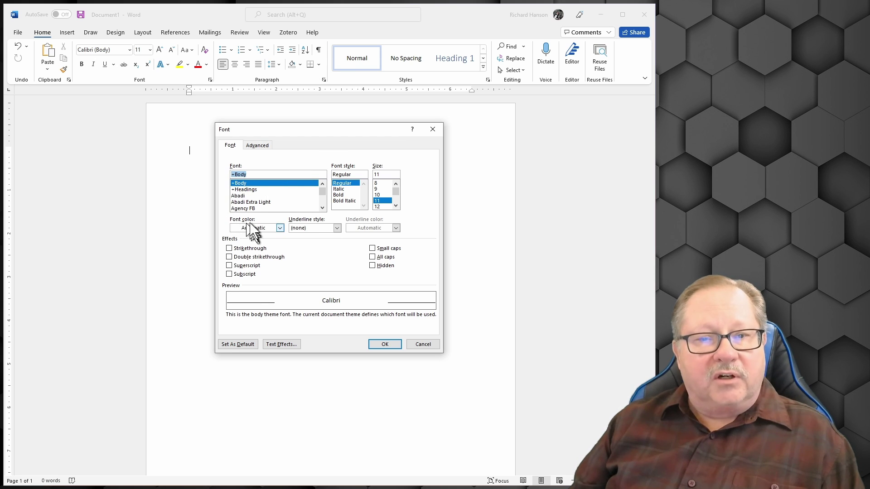
{"action": "left_click", "coordinate": [322, 207]}
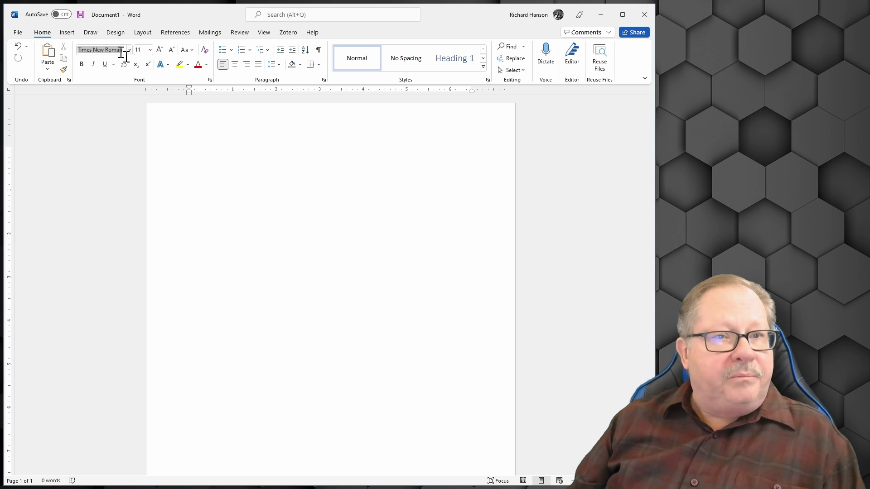
Close the Font dialog and scroll the font name list through the A and B fonts
{"action": "key", "text": "Return"}
{"action": "left_click", "coordinate": [130, 49]}
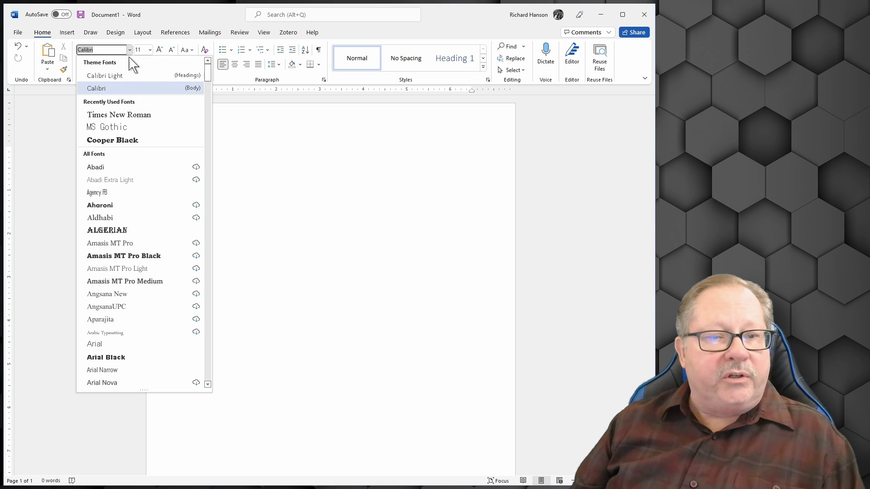
{"action": "left_click", "coordinate": [207, 384]}
{"action": "left_click", "coordinate": [207, 384]}
{"action": "left_click", "coordinate": [207, 384]}
{"action": "left_click", "coordinate": [208, 384]}
{"action": "left_click", "coordinate": [207, 384]}
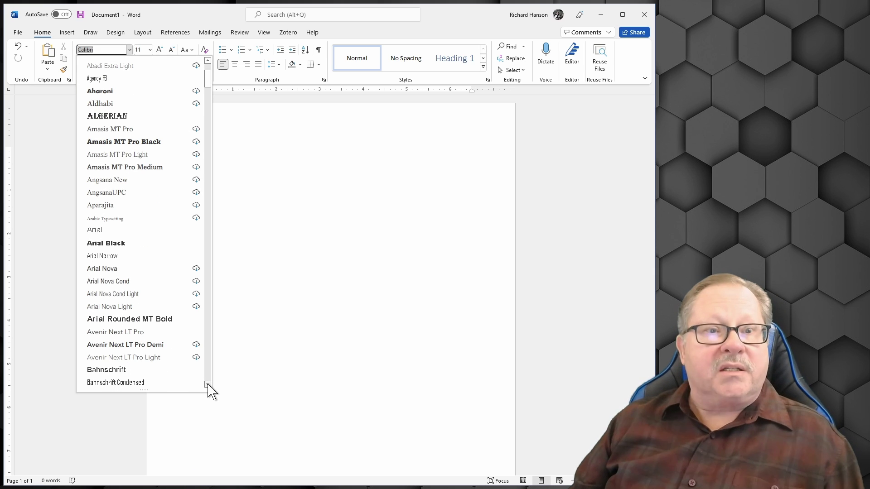
{"action": "left_click", "coordinate": [207, 384]}
{"action": "left_click", "coordinate": [207, 384]}
{"action": "left_click", "coordinate": [208, 384]}
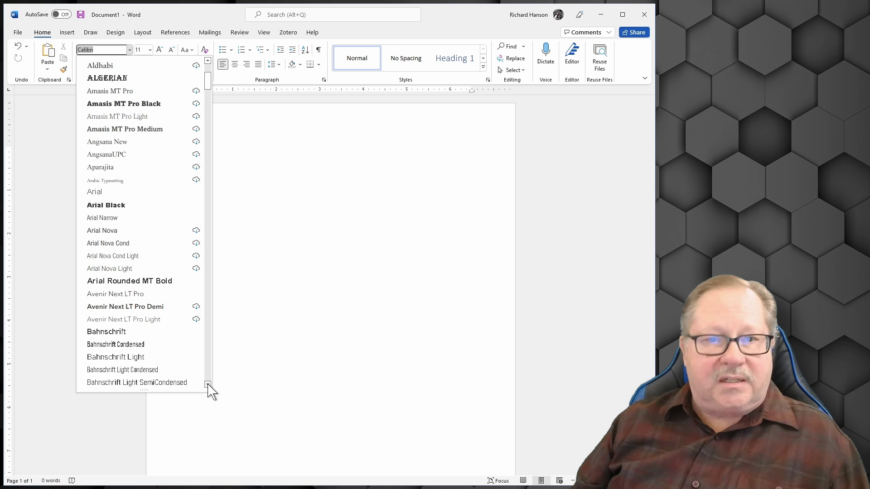
{"action": "left_click", "coordinate": [207, 384]}
{"action": "left_click", "coordinate": [207, 384]}
{"action": "left_click", "coordinate": [208, 384]}
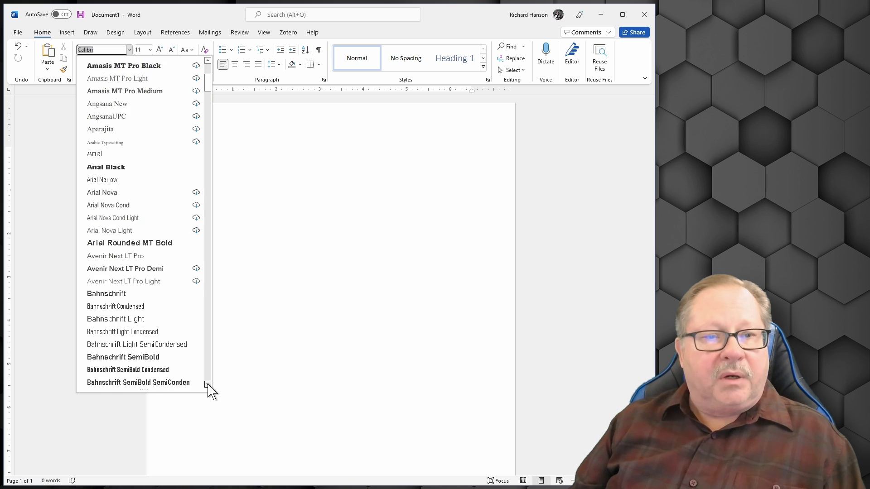
{"action": "left_click", "coordinate": [207, 384]}
{"action": "left_click", "coordinate": [208, 384]}
{"action": "left_click", "coordinate": [207, 384]}
{"action": "left_click", "coordinate": [208, 384]}
{"action": "left_click", "coordinate": [208, 384]}
{"action": "left_click", "coordinate": [208, 384]}
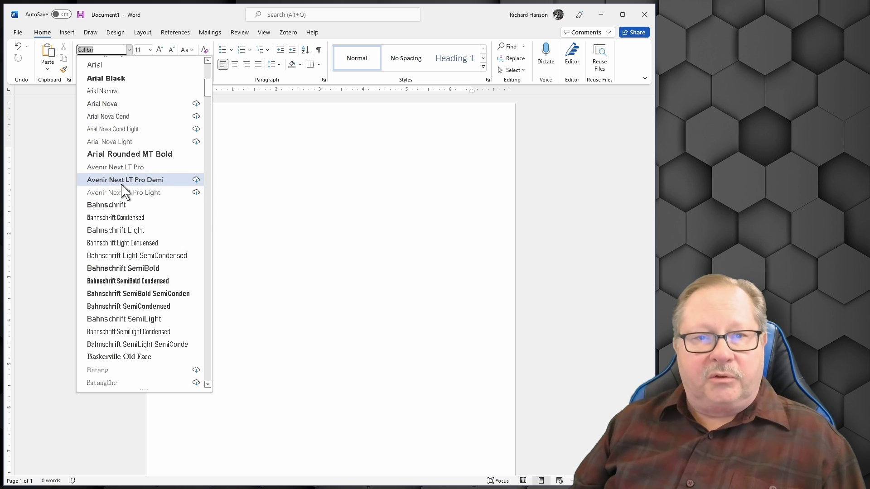
Dismiss the font name list without a choice, keeping Calibri (Body) 11 pt
{"action": "left_click", "coordinate": [232, 213]}
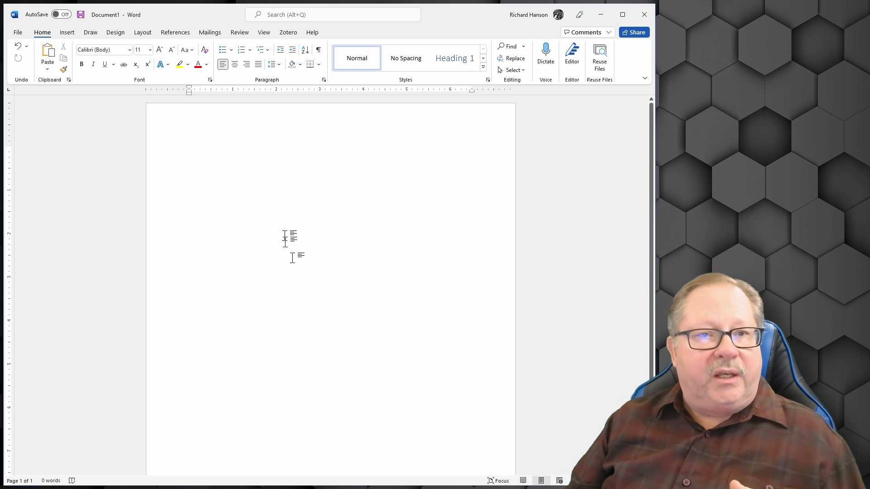
Scroll through the font name list, then open the Font dialog with Ctrl+D
{"action": "left_click", "coordinate": [130, 50]}
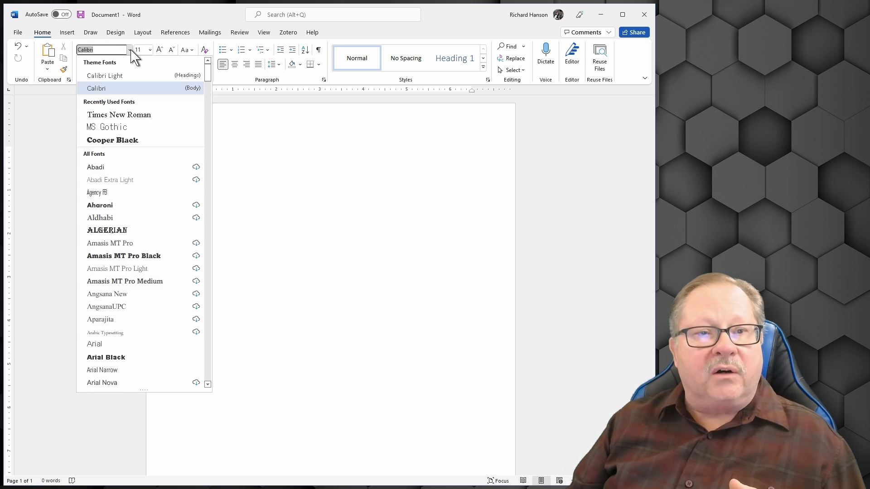
{"action": "scroll", "coordinate": [191, 225], "scroll_direction": "down", "scroll_amount": 3}
{"action": "scroll", "coordinate": [190, 225], "scroll_direction": "down", "scroll_amount": 15}
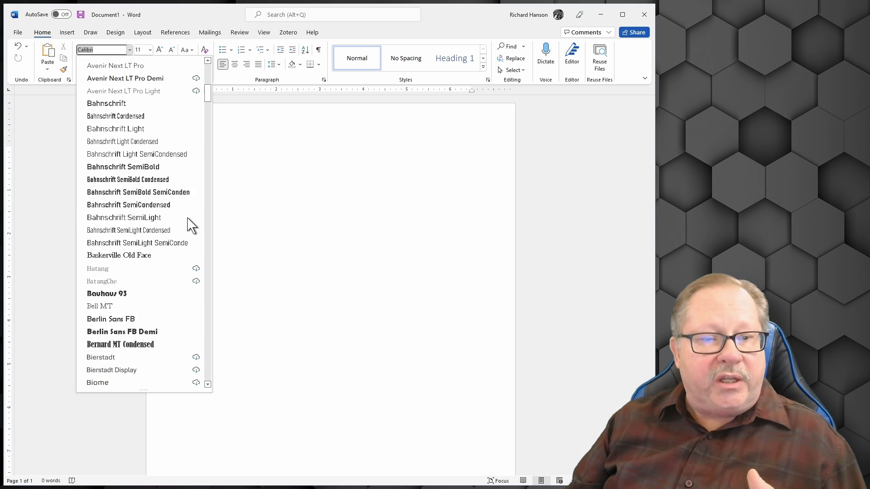
{"action": "scroll", "coordinate": [171, 235], "scroll_direction": "down", "scroll_amount": 8}
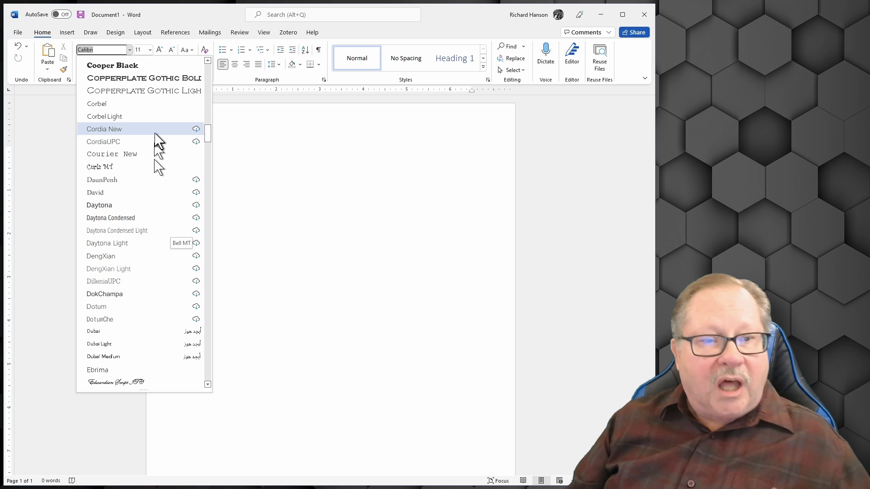
{"action": "scroll", "coordinate": [136, 299], "scroll_direction": "down", "scroll_amount": 2}
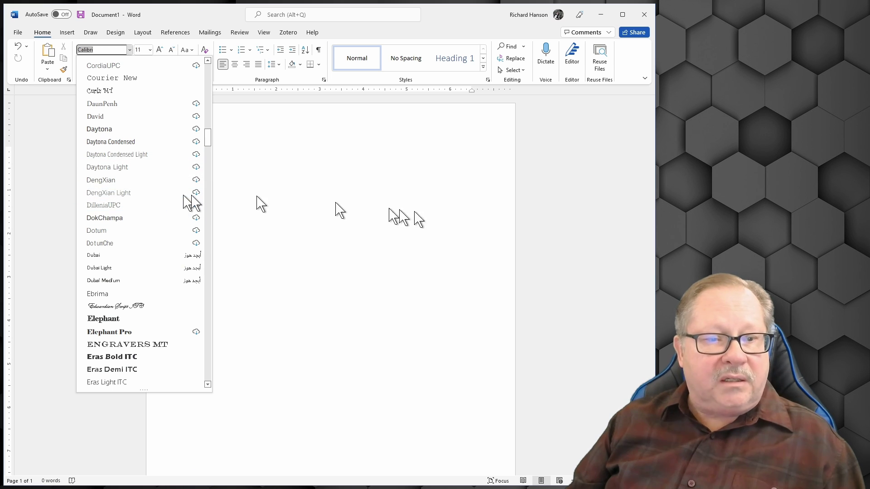
{"action": "key", "text": "ctrl+d"}
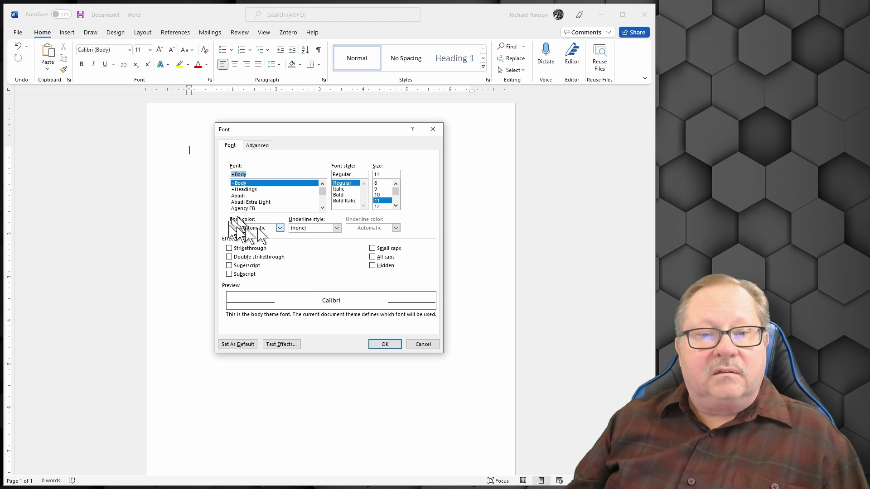
Browse the Underline style list and choose the single-line underline
{"action": "left_click", "coordinate": [337, 228]}
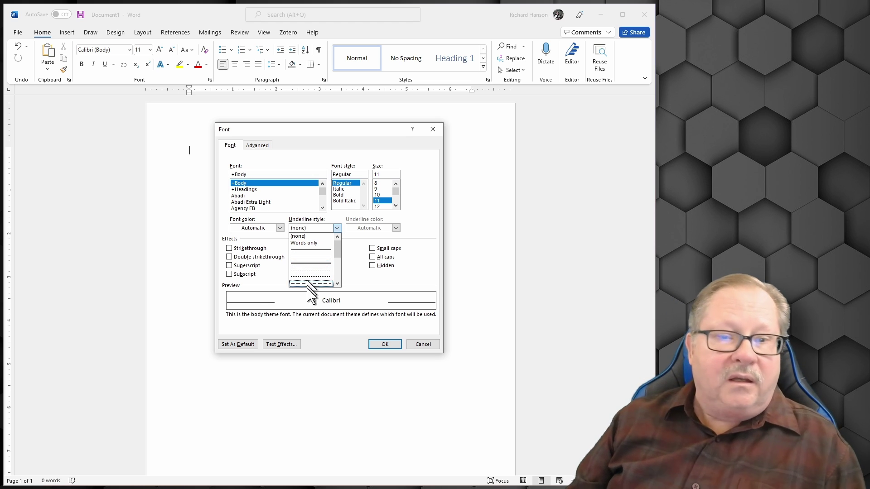
{"action": "left_click", "coordinate": [337, 283]}
{"action": "left_click", "coordinate": [337, 284]}
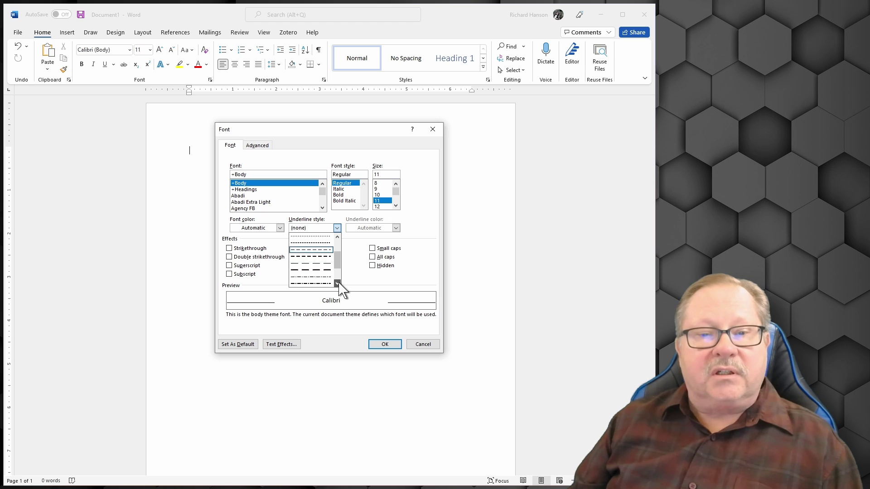
{"action": "left_click", "coordinate": [338, 284]}
{"action": "left_click", "coordinate": [337, 284]}
{"action": "left_click", "coordinate": [337, 284]}
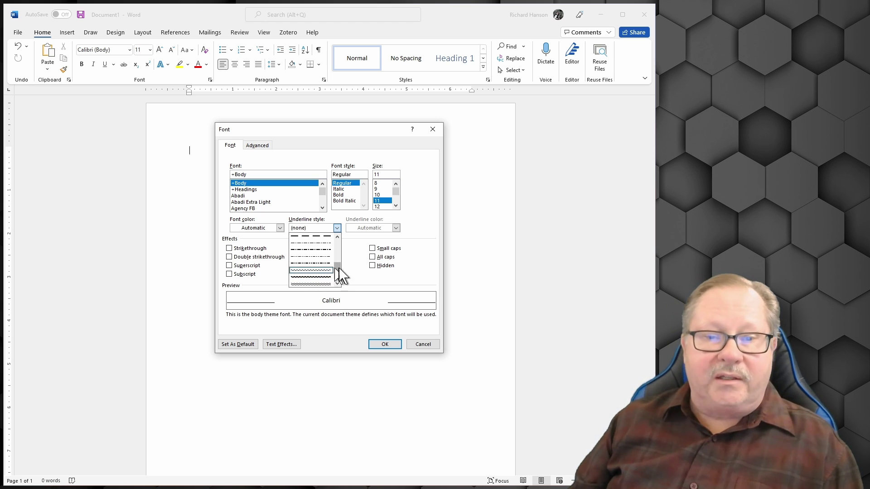
{"action": "left_click_drag", "start_coordinate": [338, 267], "coordinate": [336, 240]}
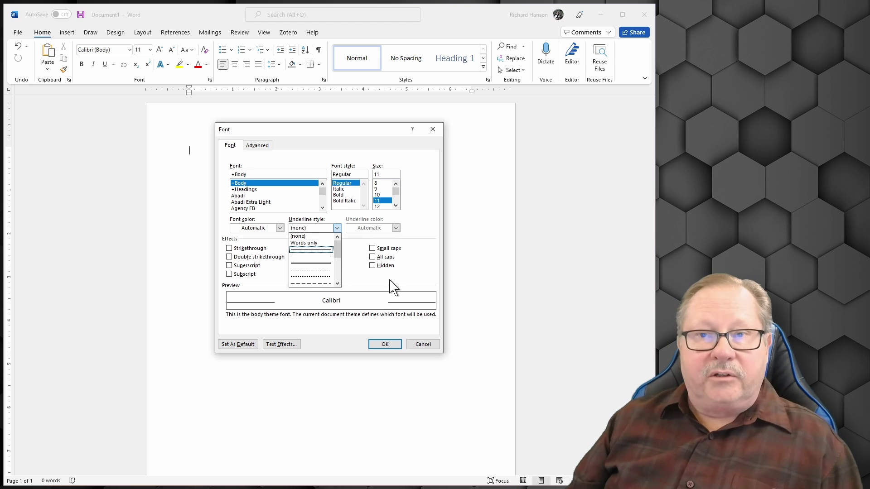
{"action": "left_click", "coordinate": [398, 227]}
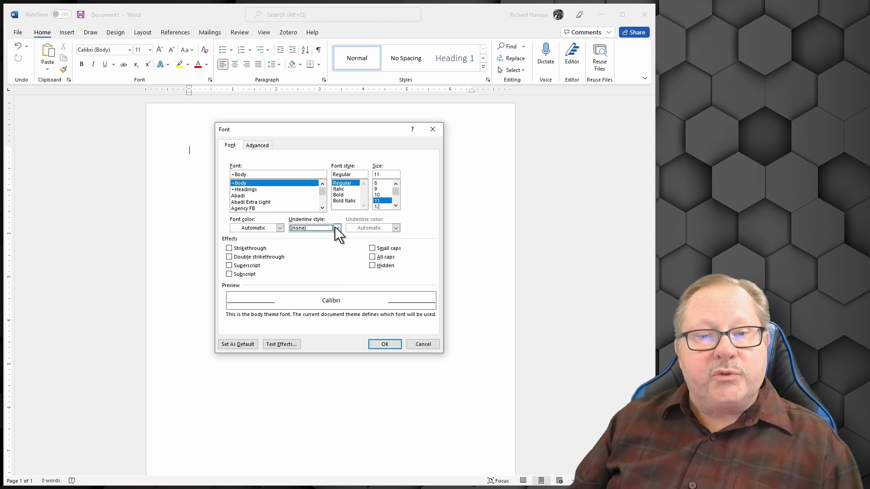
{"action": "left_click", "coordinate": [337, 228]}
{"action": "left_click", "coordinate": [322, 250]}
{"action": "left_click", "coordinate": [395, 228]}
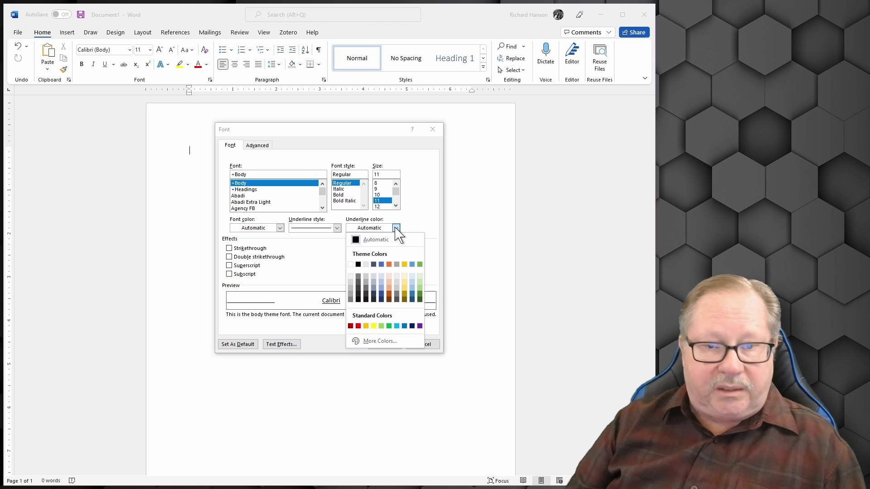
Leave the underline and font colours at Automatic after viewing their palettes
{"action": "left_click", "coordinate": [280, 229]}
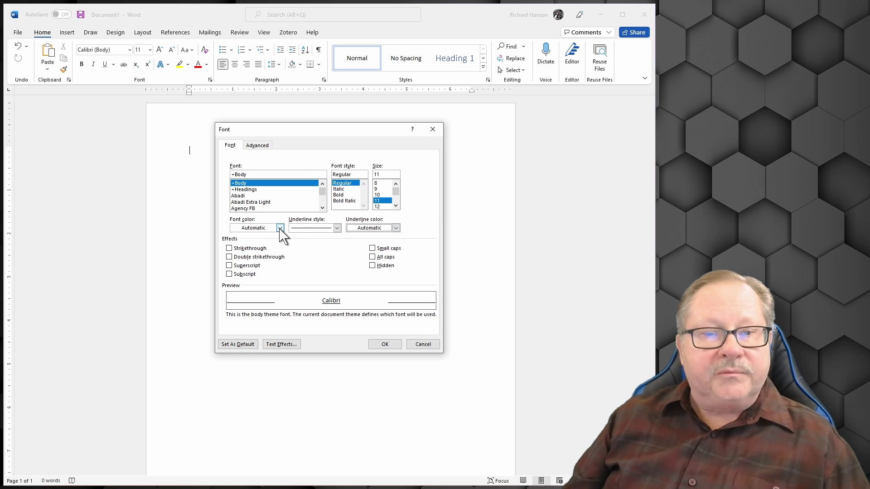
{"action": "left_click", "coordinate": [280, 228]}
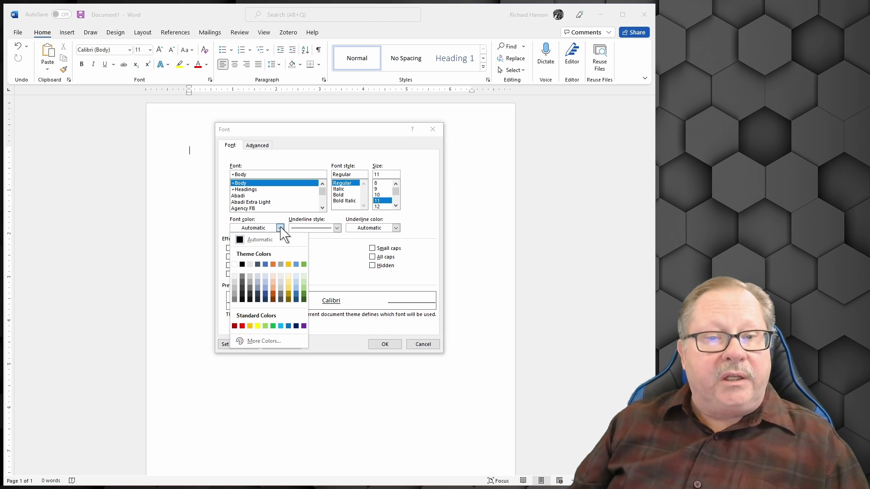
{"action": "left_click", "coordinate": [280, 228]}
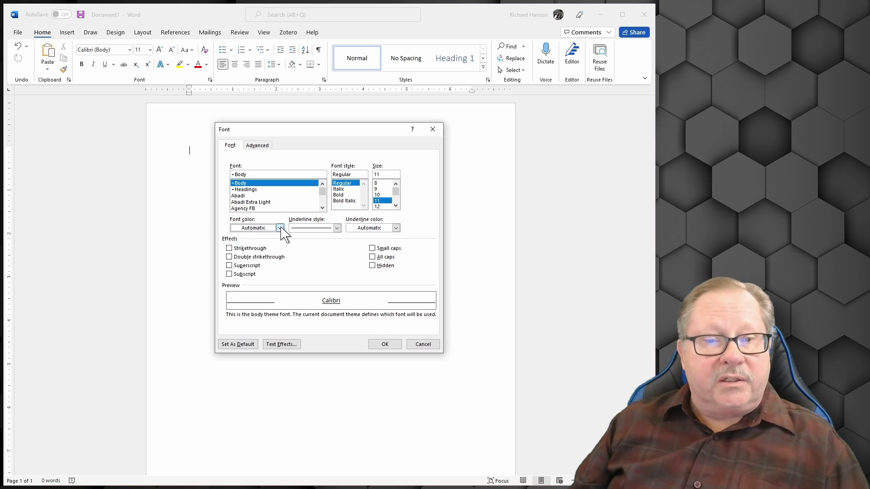
Preview the Small caps, All caps and Hidden effects, leaving all three unchecked
{"action": "left_click", "coordinate": [373, 248]}
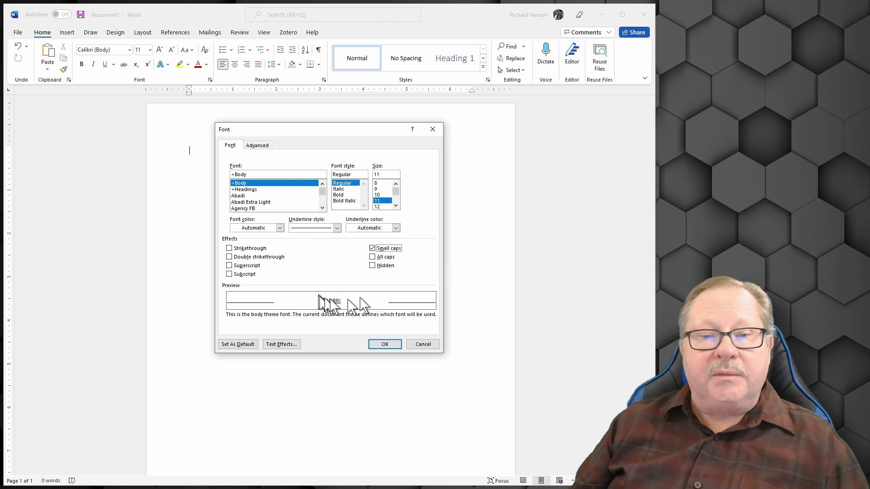
{"action": "left_click", "coordinate": [381, 250]}
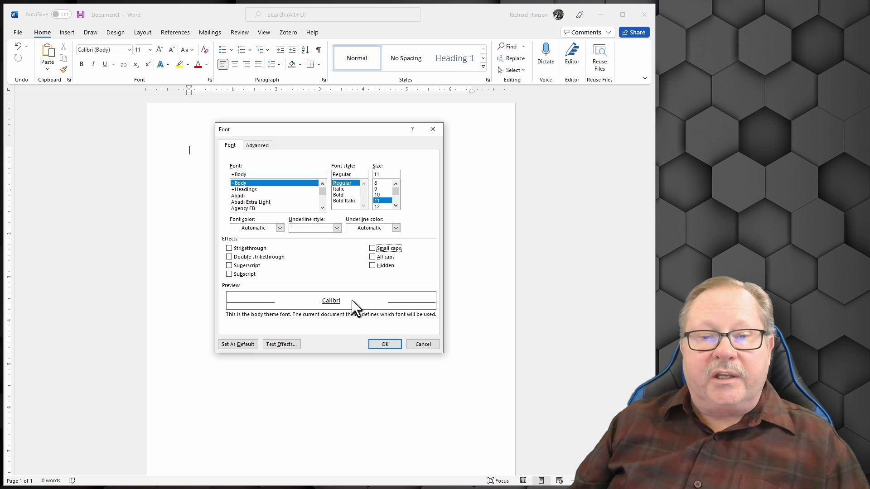
{"action": "left_click", "coordinate": [373, 248]}
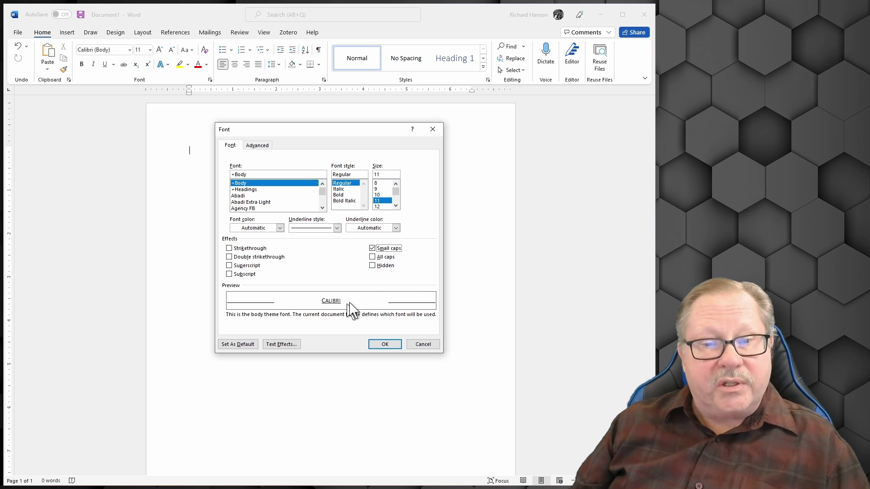
{"action": "left_click", "coordinate": [372, 249]}
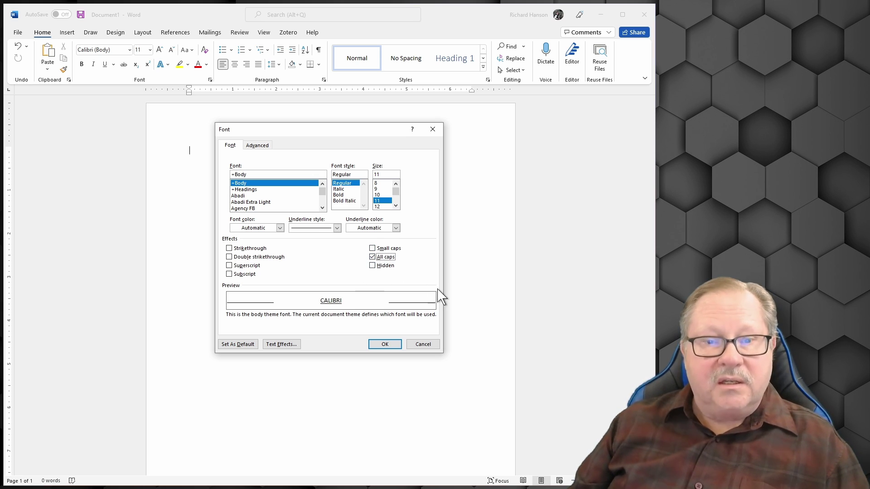
{"action": "left_click", "coordinate": [372, 257]}
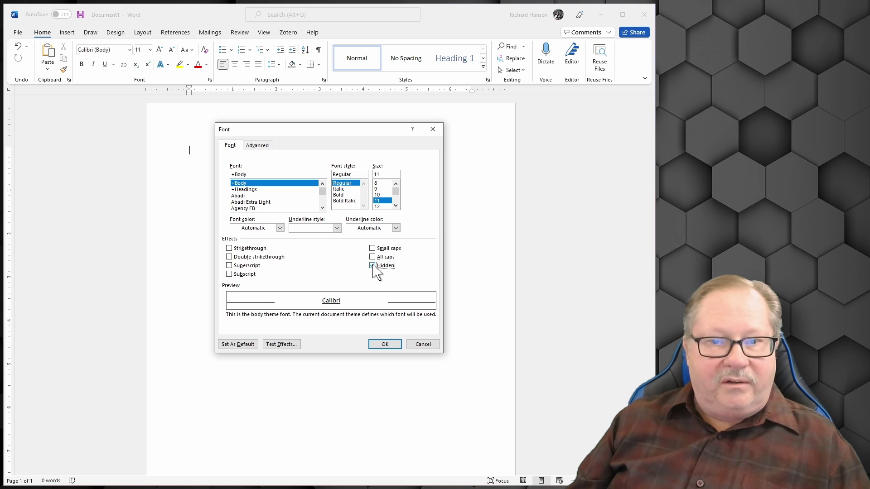
{"action": "left_click", "coordinate": [373, 267]}
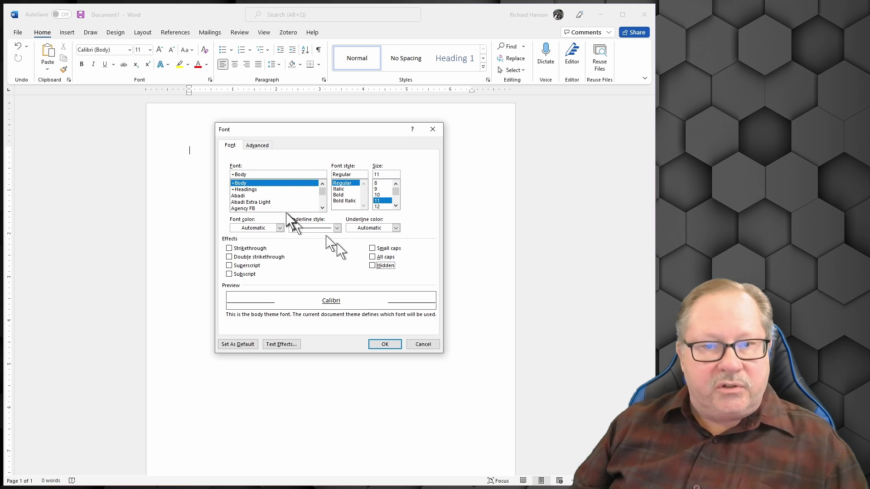
On the Advanced tab, keep Spacing Normal and try Raised 3 pt before resetting Position to Normal
{"action": "left_click", "coordinate": [257, 145]}
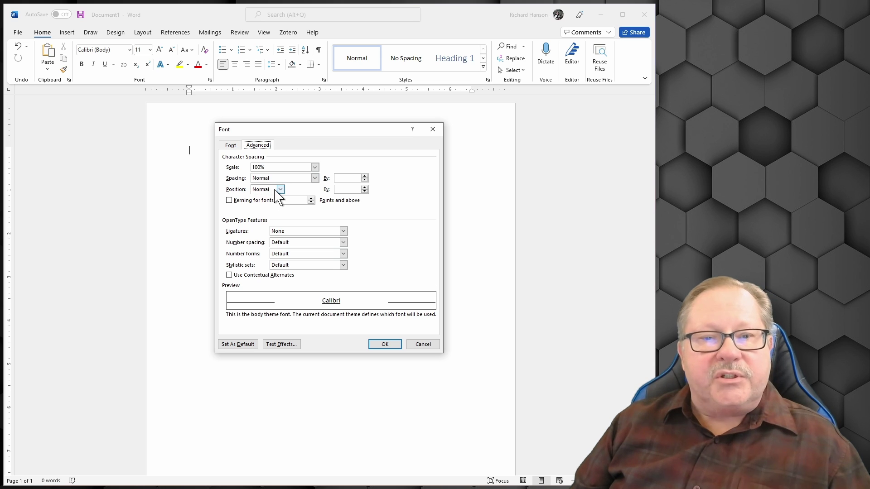
{"action": "left_click", "coordinate": [313, 179]}
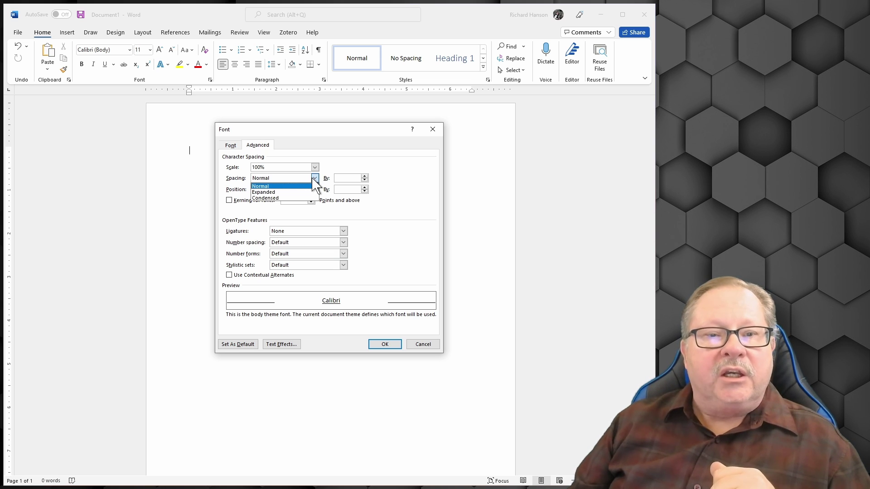
{"action": "left_click", "coordinate": [281, 186]}
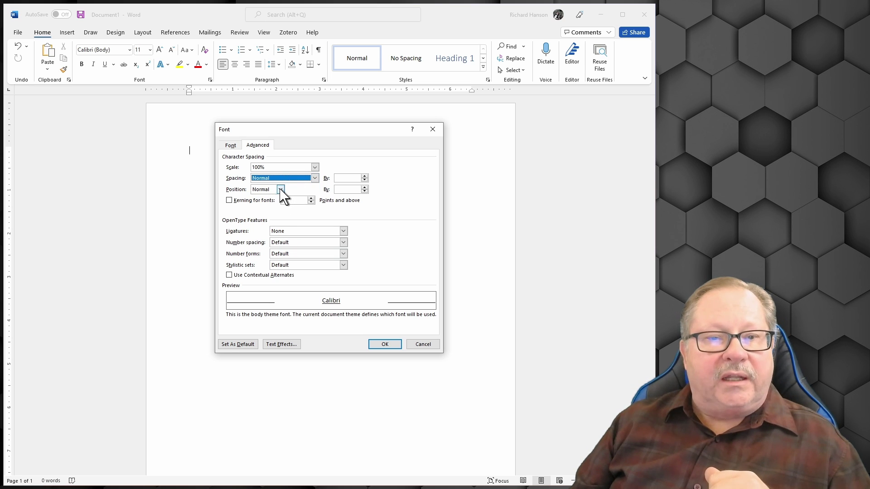
{"action": "left_click", "coordinate": [281, 189]}
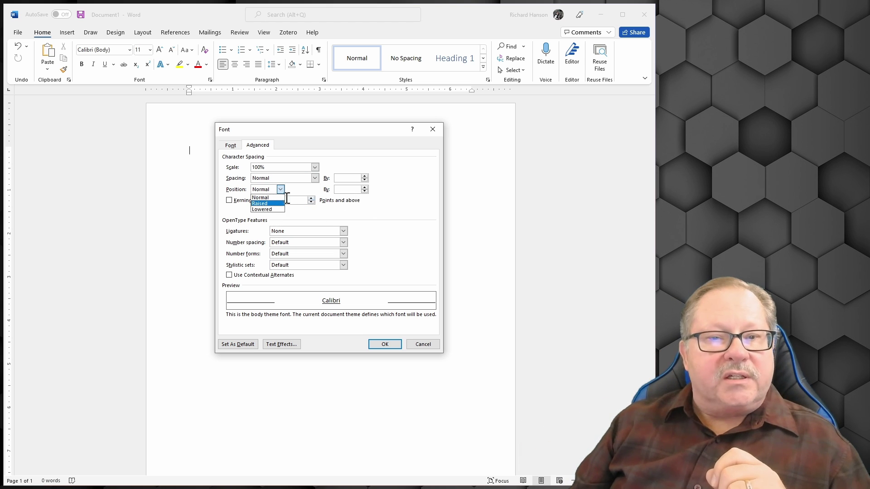
{"action": "left_click", "coordinate": [267, 204]}
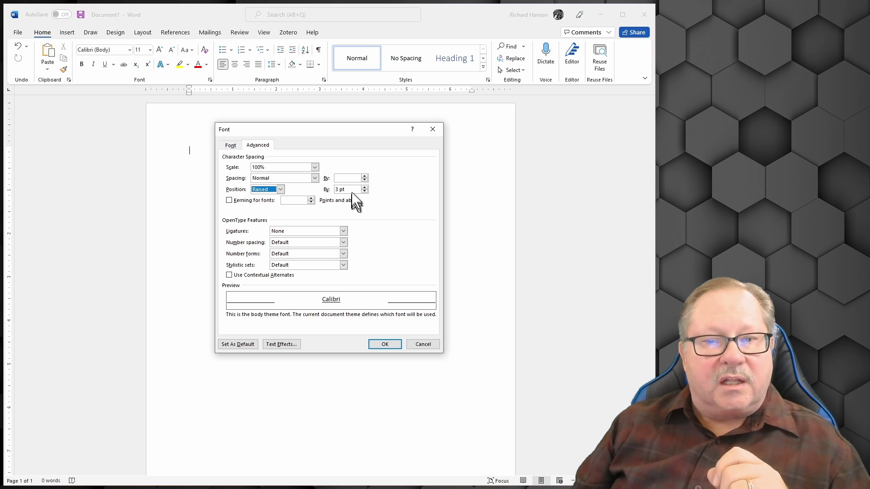
{"action": "left_click", "coordinate": [281, 189]}
{"action": "left_click", "coordinate": [269, 197]}
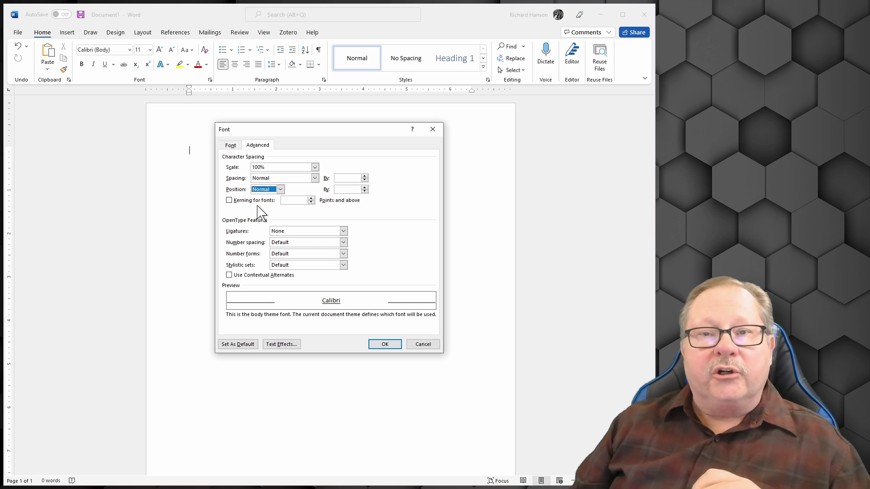
Switch to Courier New and type 'My name is Richard' followed by a new line
{"action": "left_click", "coordinate": [432, 129]}
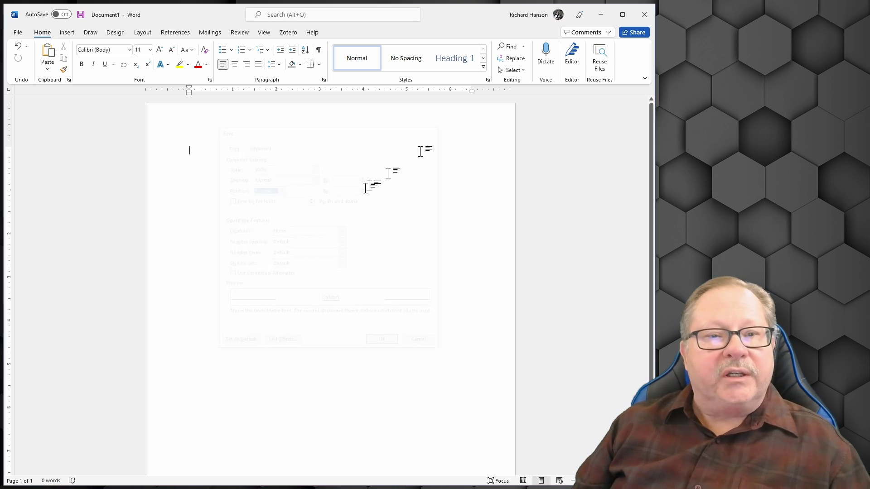
{"action": "left_click", "coordinate": [133, 51]}
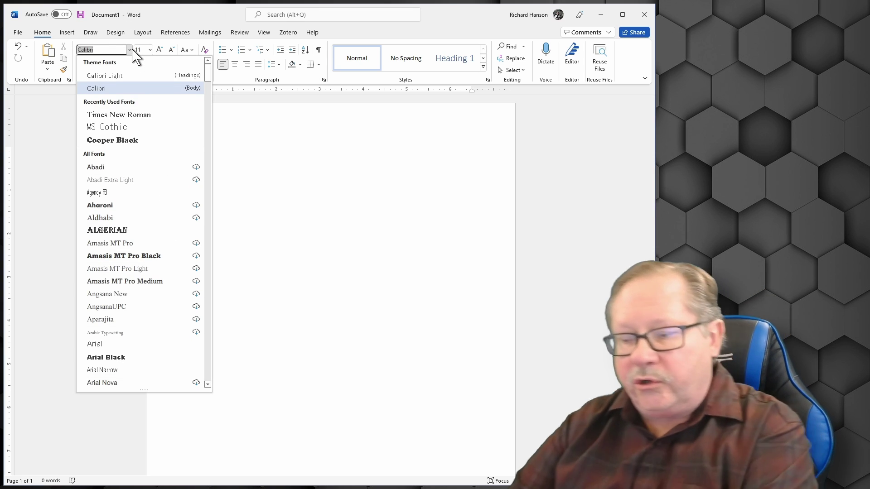
{"action": "type", "text": "Courier New"}
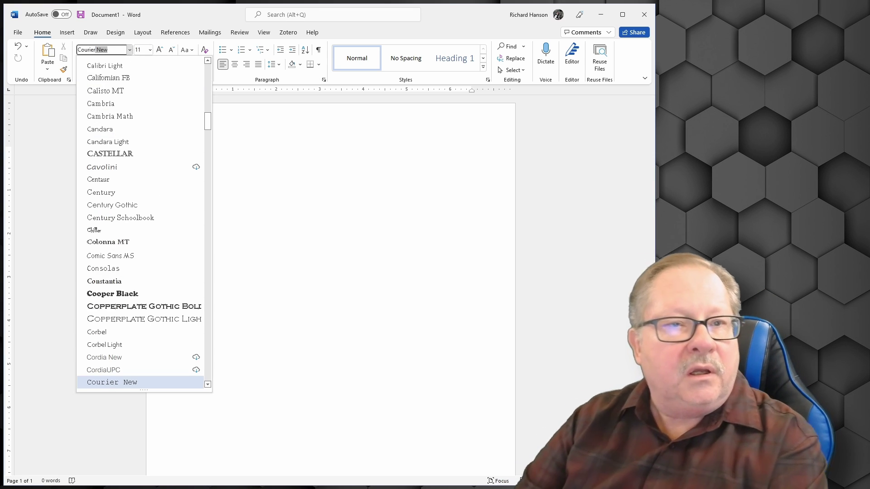
{"action": "key", "text": "Return"}
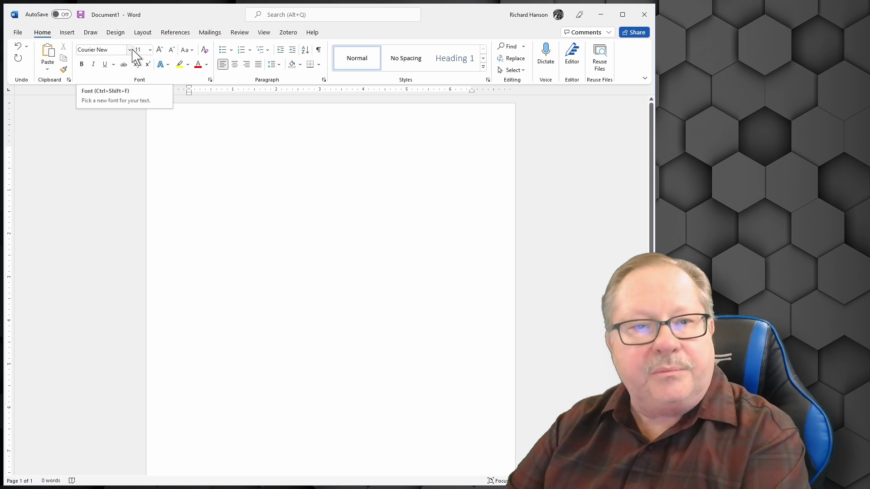
{"action": "type", "text": "My name is Richard"}
{"action": "key", "text": "Return"}
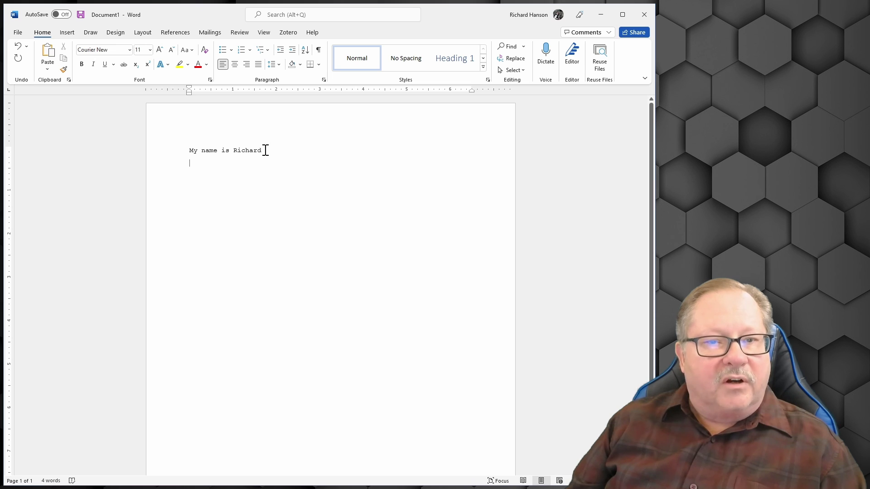
Select the word Richard and single letters like i and n to compare Courier widths
{"action": "left_click_drag", "start_coordinate": [263, 150], "coordinate": [189, 150]}
{"action": "left_click", "coordinate": [306, 205]}
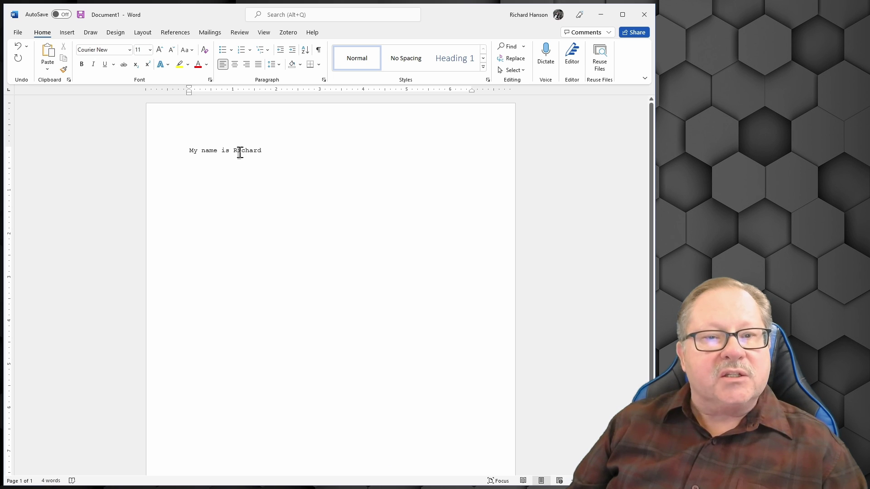
{"action": "left_click_drag", "start_coordinate": [238, 154], "coordinate": [242, 154]}
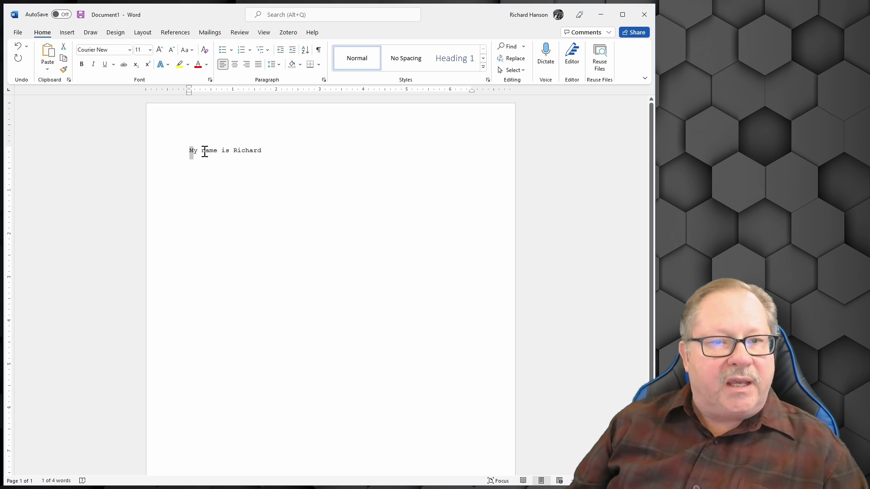
{"action": "left_click_drag", "start_coordinate": [202, 152], "coordinate": [250, 153]}
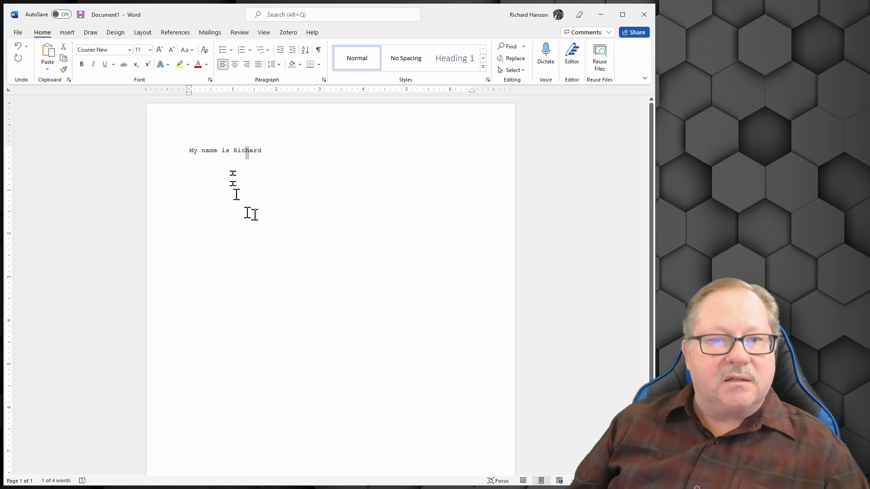
On a new line, set the font to Calibri (Body) and type 'My name is Richard'
{"action": "left_click", "coordinate": [305, 144]}
{"action": "key", "text": "Return"}
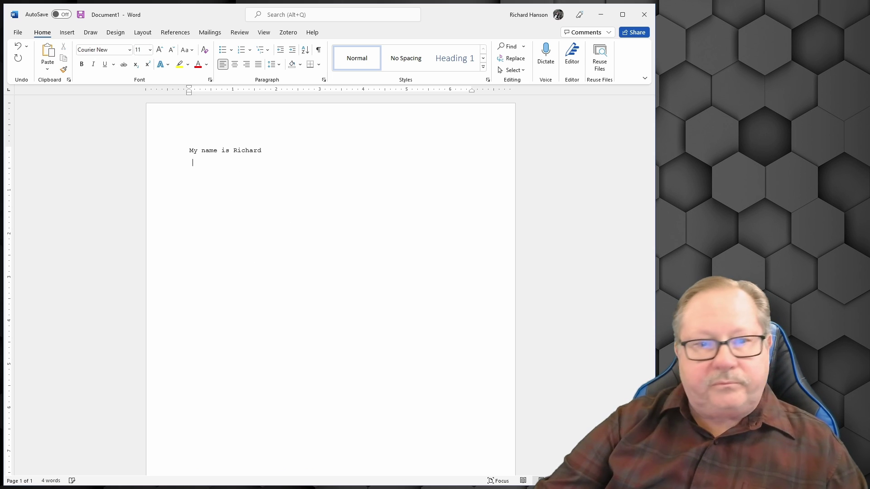
{"action": "left_click", "coordinate": [129, 50]}
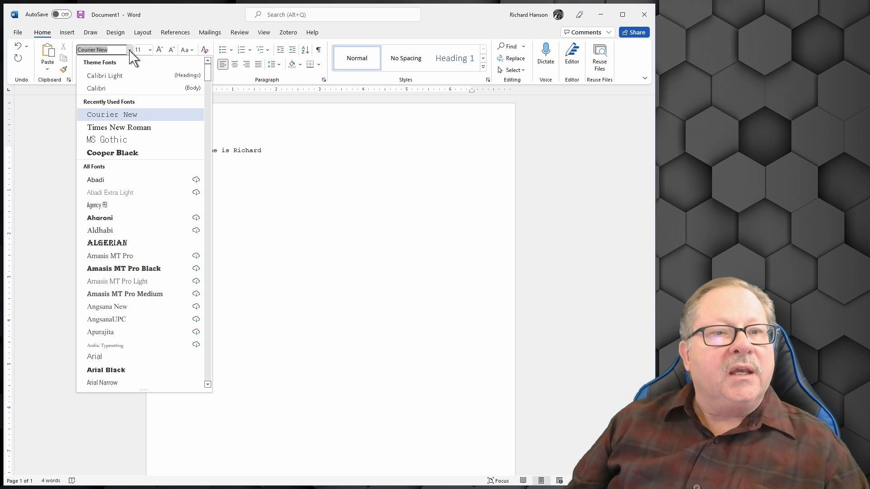
{"action": "left_click", "coordinate": [108, 88]}
{"action": "type", "text": "M"}
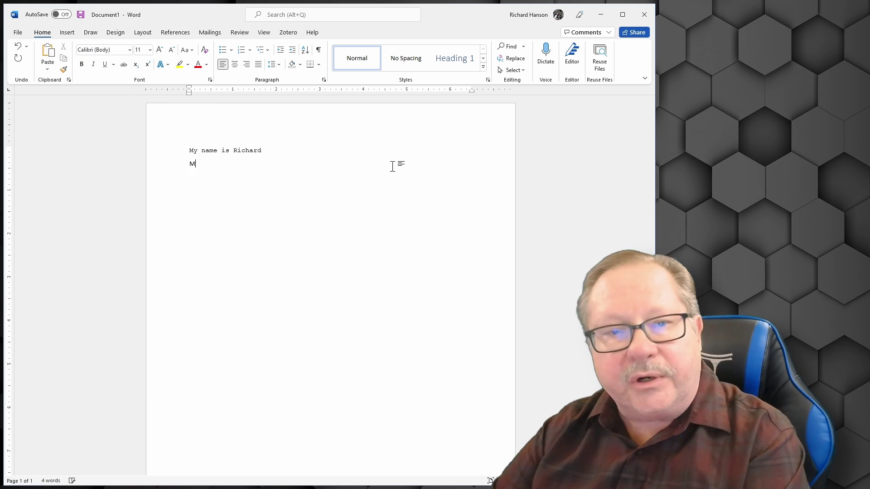
{"action": "type", "text": "y name is"}
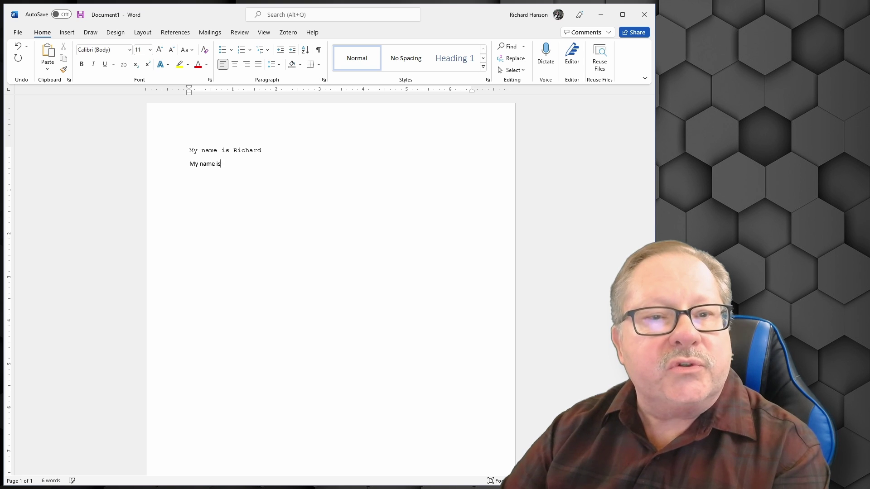
{"action": "type", "text": " Richard"}
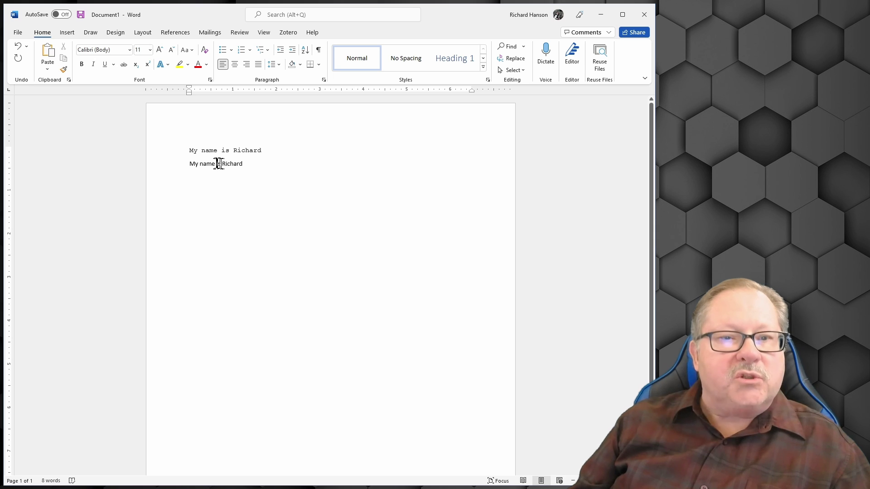
Select a word space on the Courier line, then select the entire Calibri line
{"action": "left_click_drag", "start_coordinate": [217, 152], "coordinate": [221, 152]}
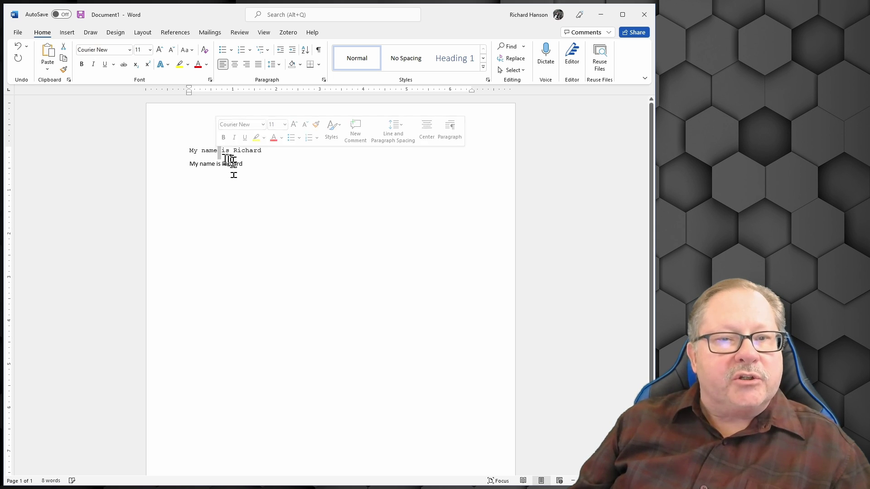
{"action": "left_click", "coordinate": [220, 163]}
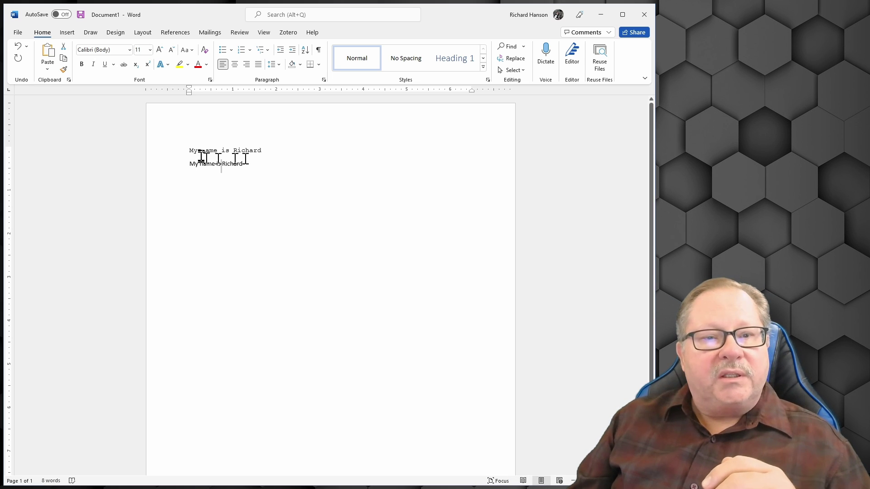
{"action": "left_click_drag", "start_coordinate": [243, 165], "coordinate": [170, 170]}
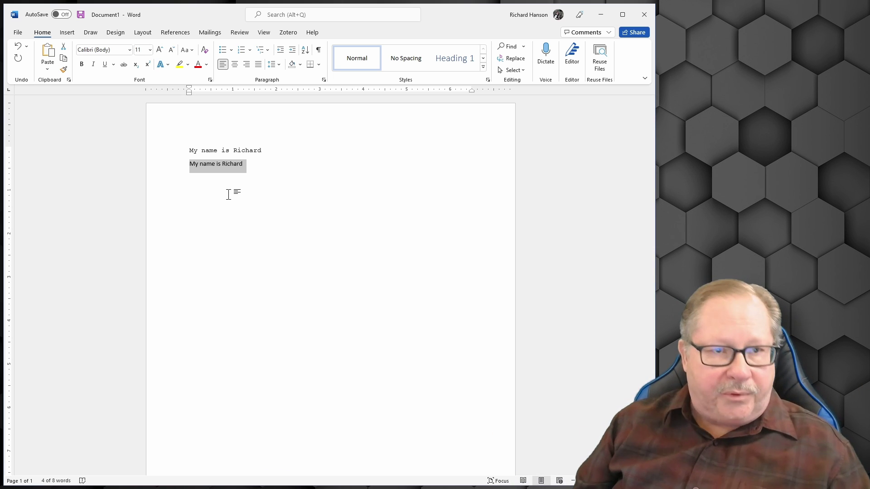
In the Font dialog's Advanced tab, uncheck Kerning for fonts on the Calibri line
{"action": "left_click", "coordinate": [210, 81]}
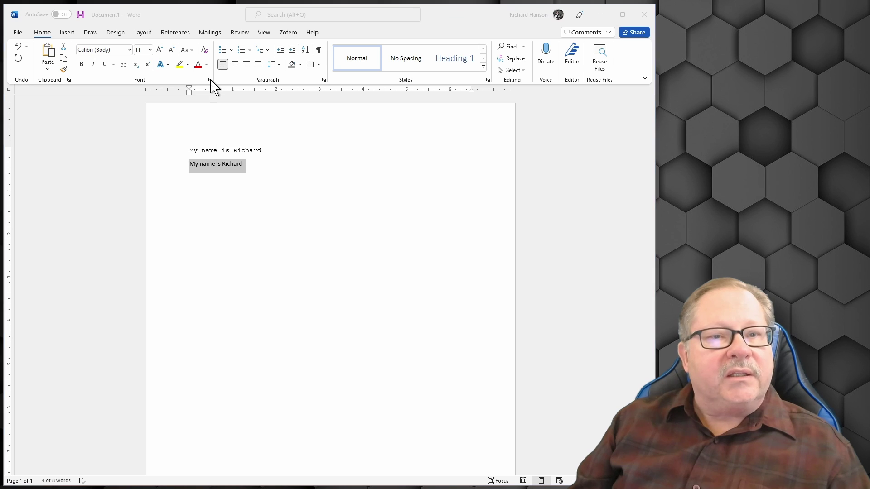
{"action": "left_click", "coordinate": [248, 144]}
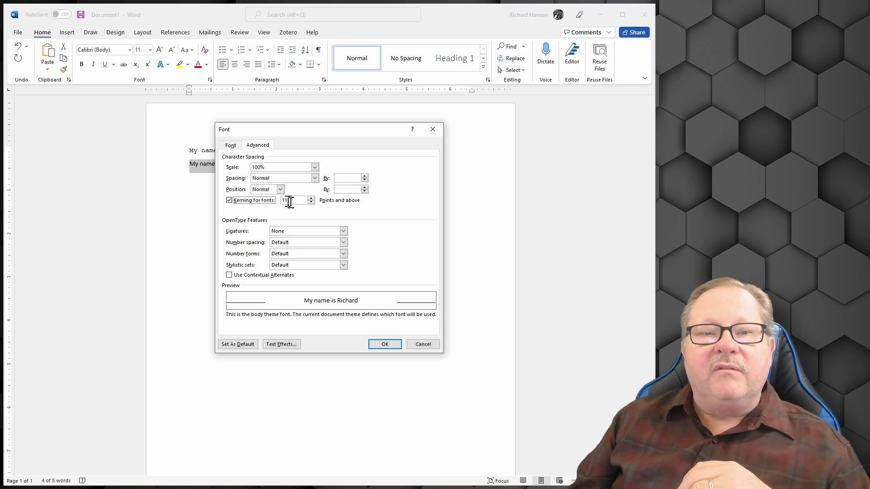
{"action": "left_click", "coordinate": [229, 200]}
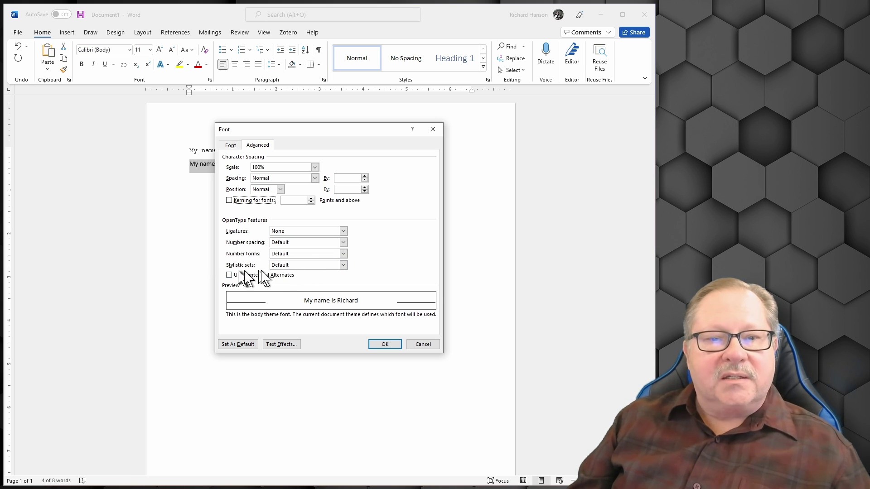
Browse the Number spacing, Number forms and Stylistic sets lists, leaving them at Default
{"action": "left_click", "coordinate": [344, 242]}
{"action": "left_click", "coordinate": [344, 243]}
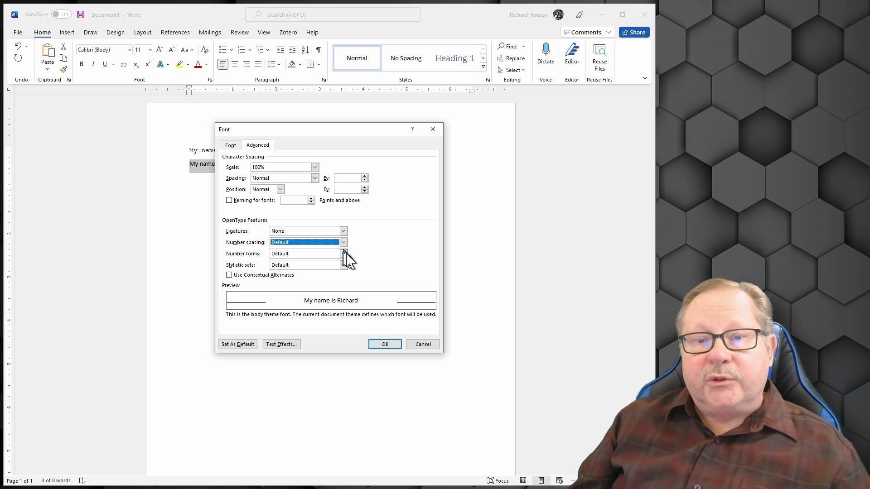
{"action": "left_click", "coordinate": [344, 254]}
{"action": "left_click", "coordinate": [346, 255]}
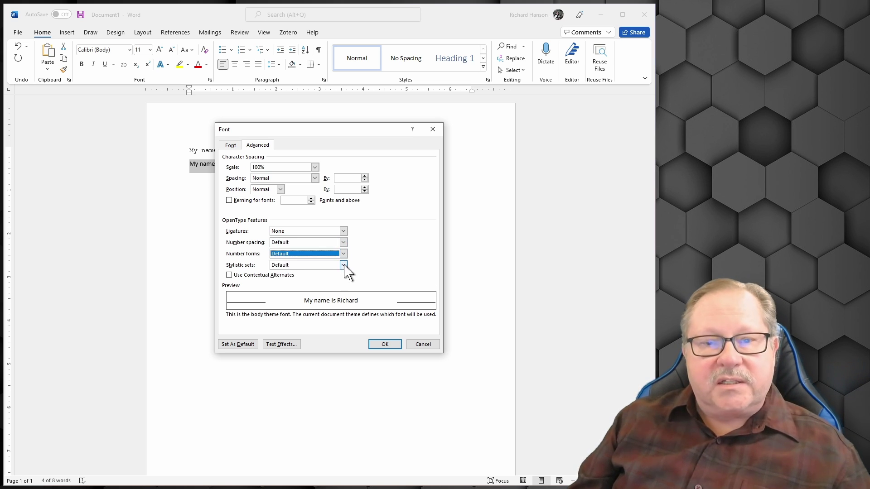
{"action": "left_click", "coordinate": [345, 266]}
{"action": "left_click", "coordinate": [346, 272]}
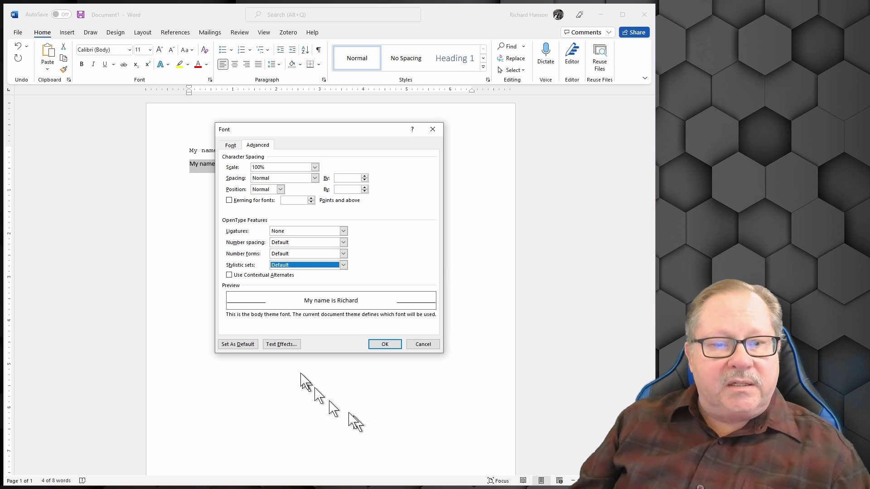
{"action": "left_click", "coordinate": [278, 345]}
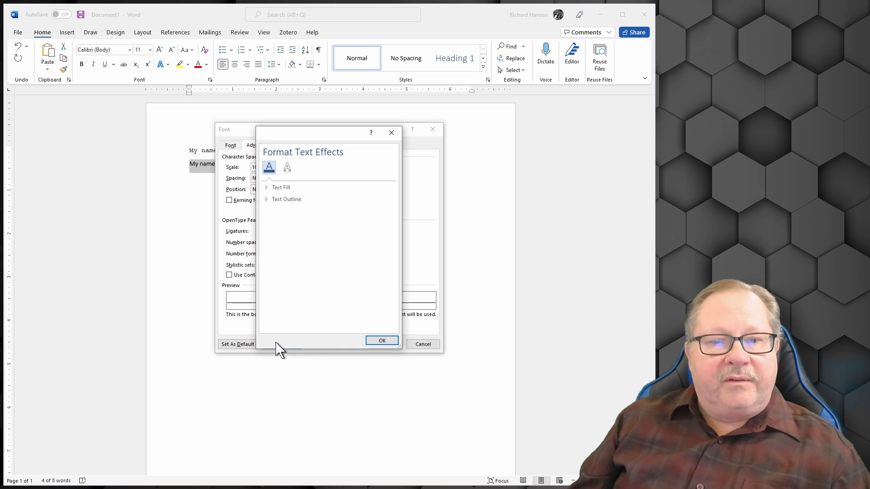
{"action": "left_click", "coordinate": [267, 188]}
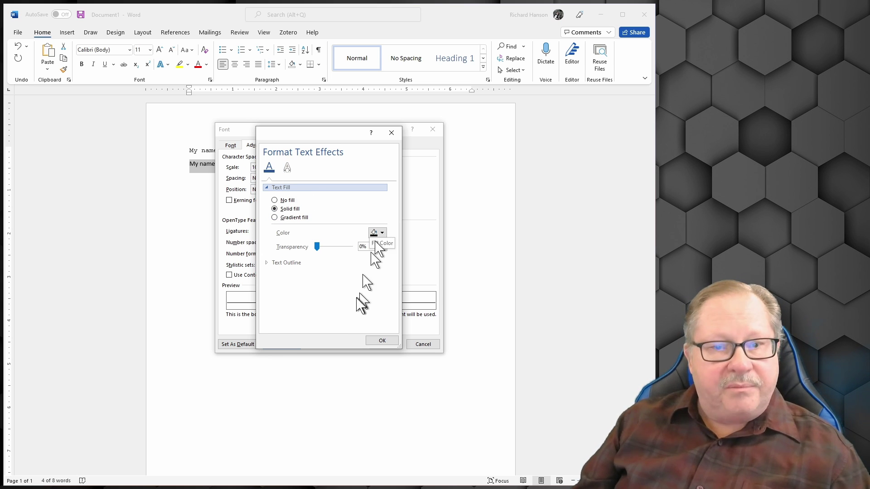
{"action": "left_click", "coordinate": [381, 340]}
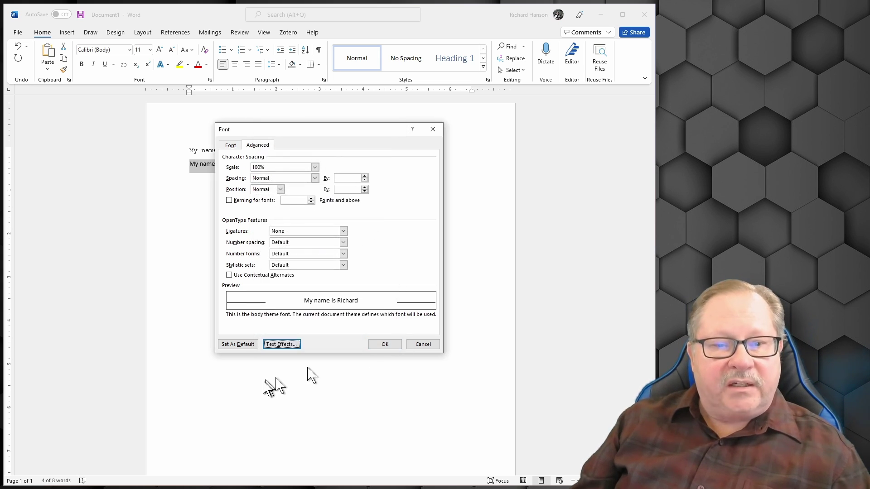
Cancel the Set As Default prompt for Calibri, then close the Font dialog with OK
{"action": "left_click", "coordinate": [237, 344]}
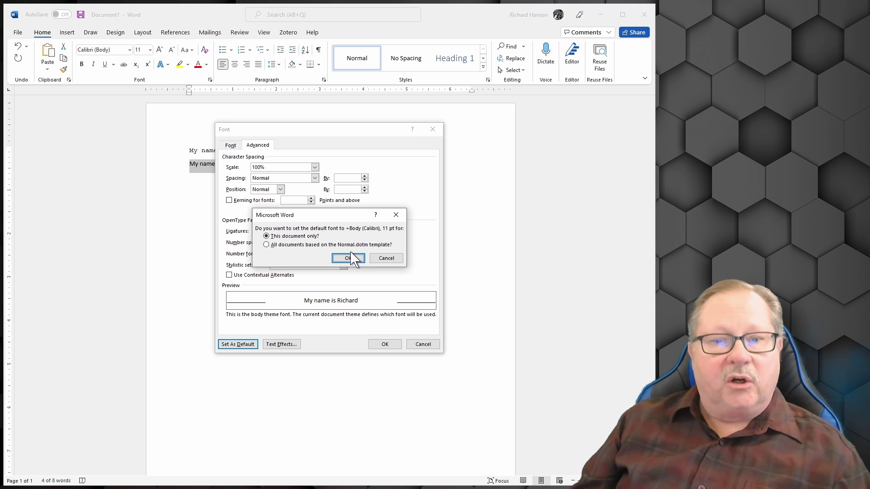
{"action": "left_click", "coordinate": [386, 258]}
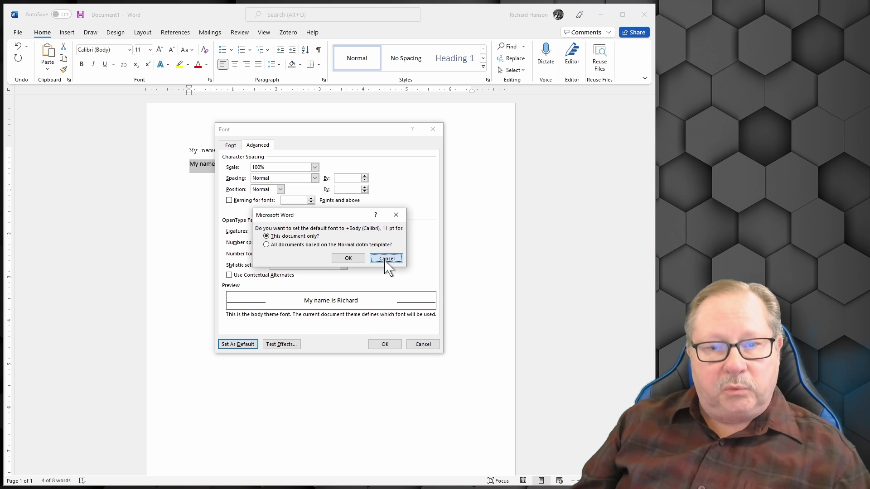
{"action": "left_click", "coordinate": [385, 344]}
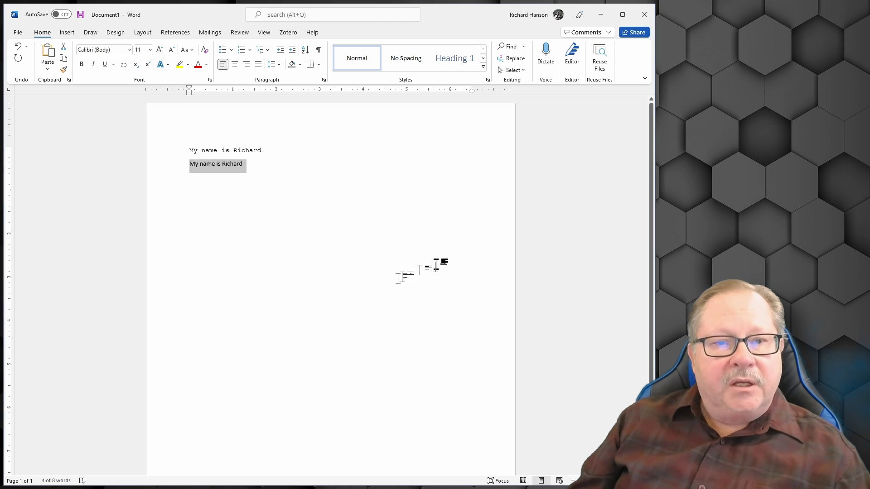